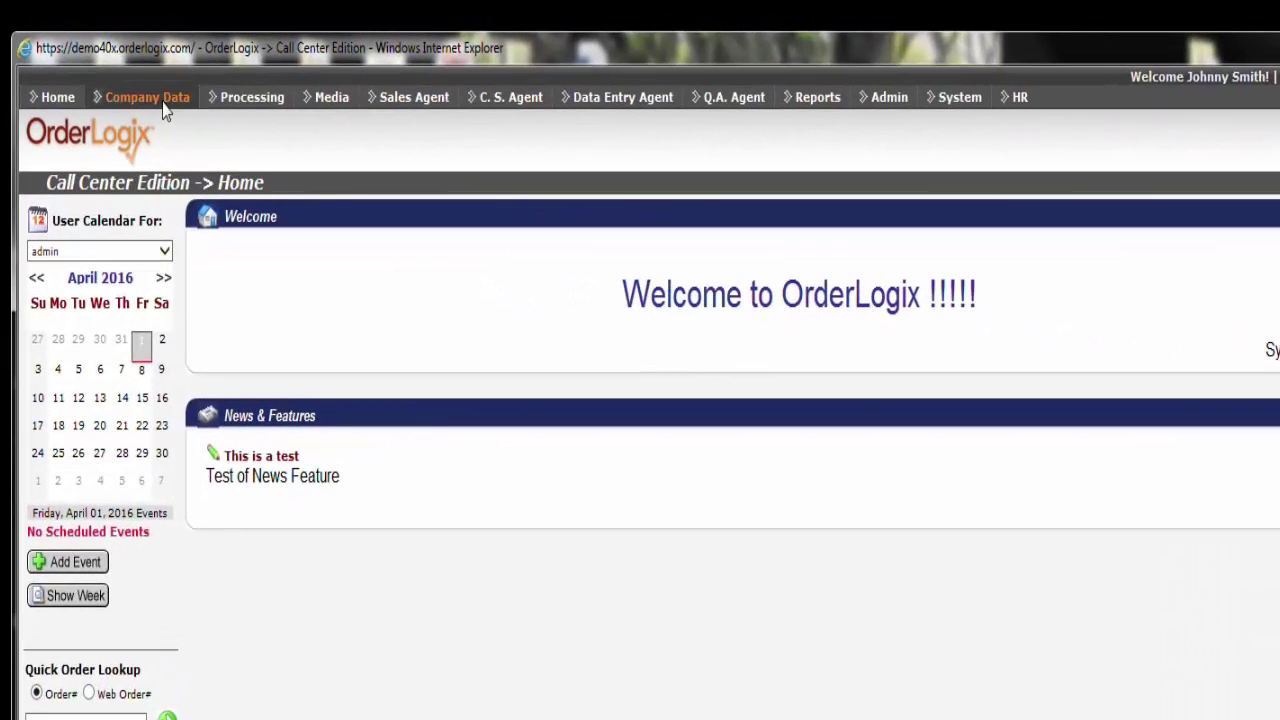
From Company Data > Advertising > Maintain Scripts, edit the Fancy Fish Finds - Main Script
{"action": "left_click", "coordinate": [269, 63]}
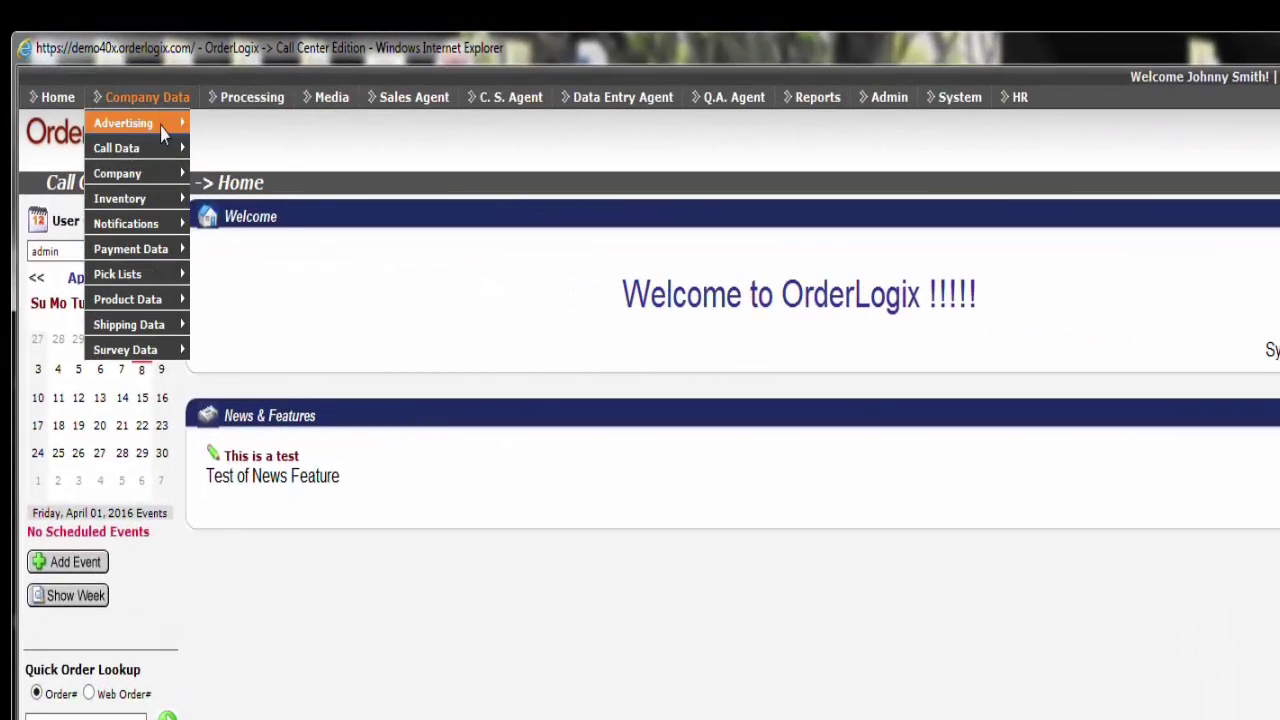
{"action": "mouse_move", "coordinate": [160, 127]}
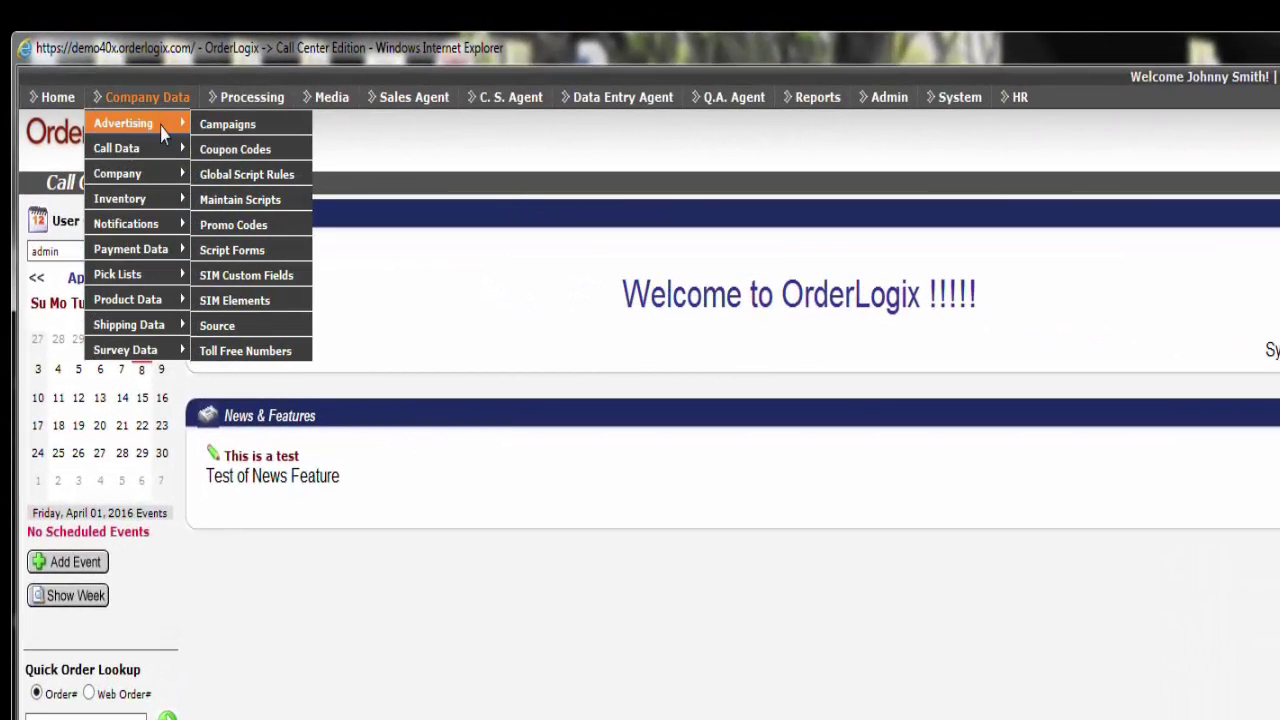
{"action": "left_click", "coordinate": [280, 204]}
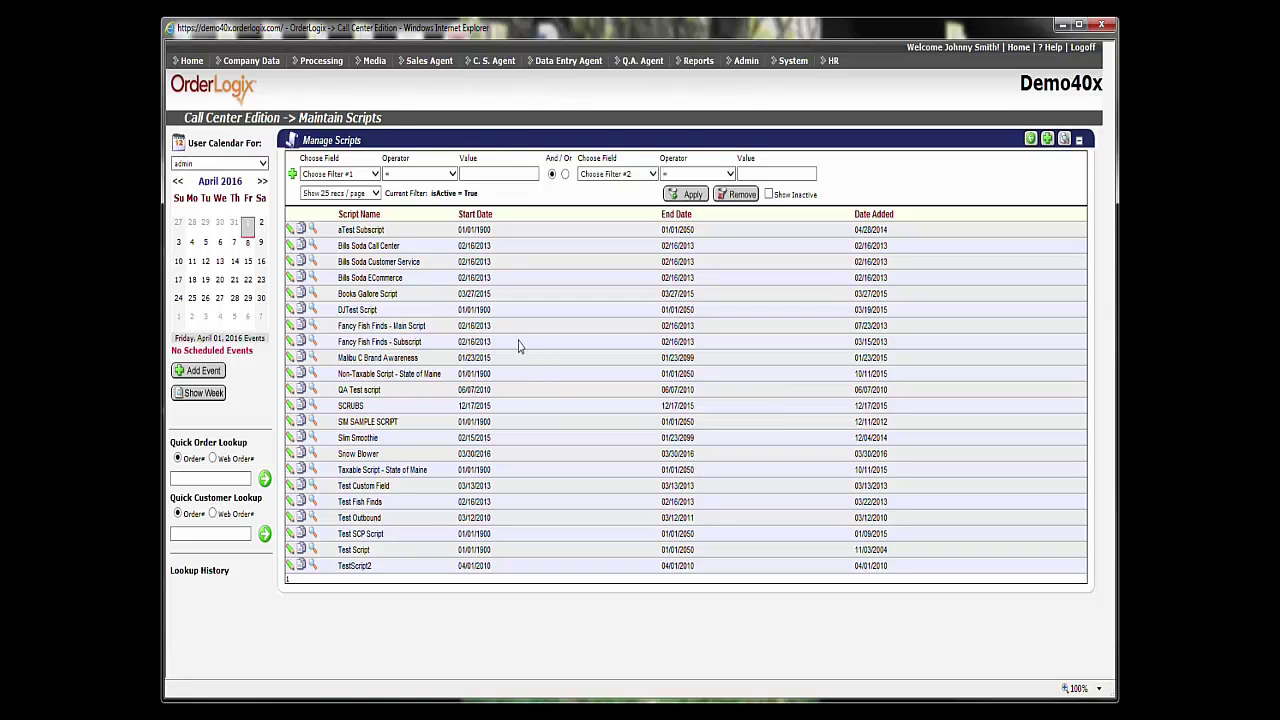
{"action": "left_click", "coordinate": [289, 329]}
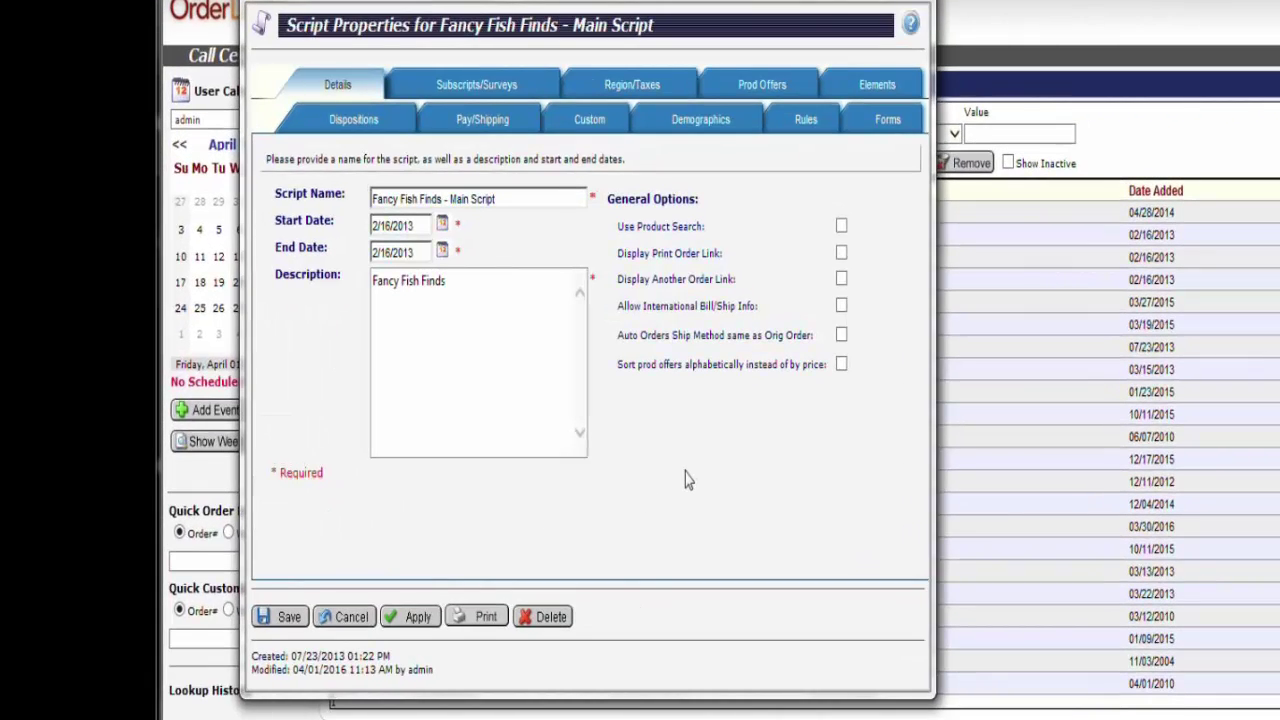
Show the Rules tab of the Fancy Fish Finds - Main Script's properties
{"action": "left_click", "coordinate": [806, 124]}
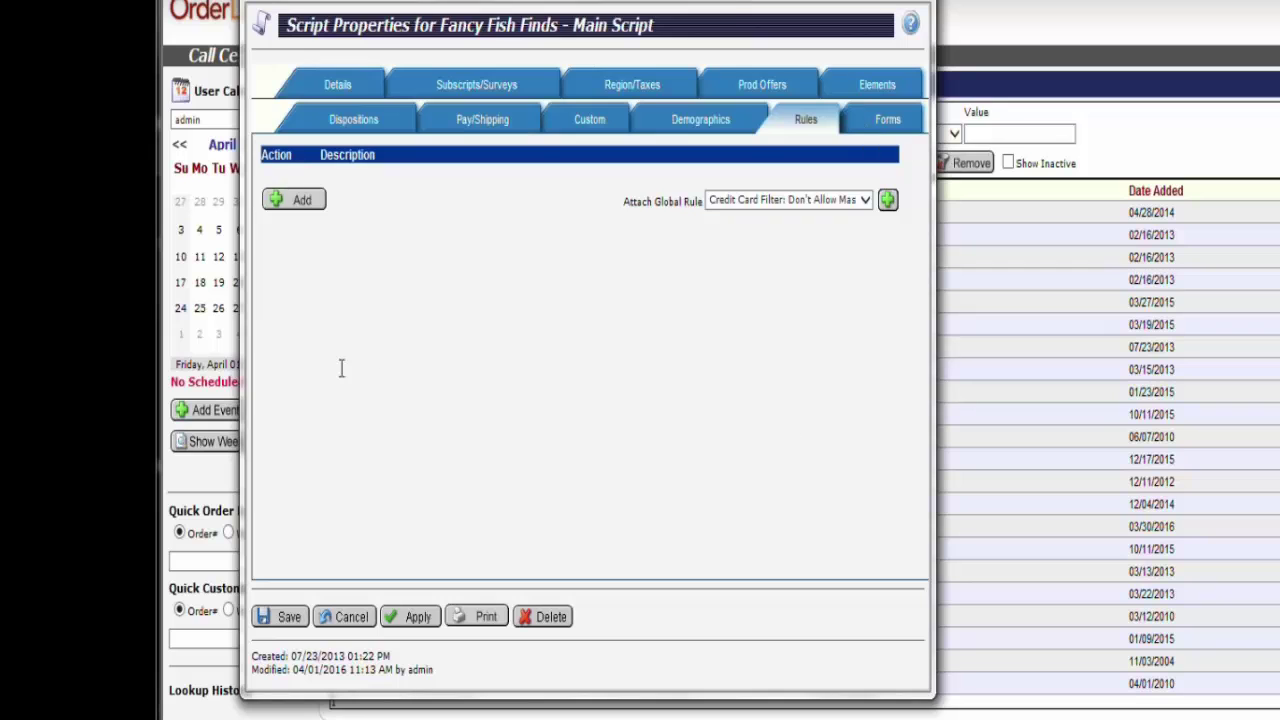
Add a new rule named 'Householding Rule' to the script
{"action": "left_click", "coordinate": [306, 208]}
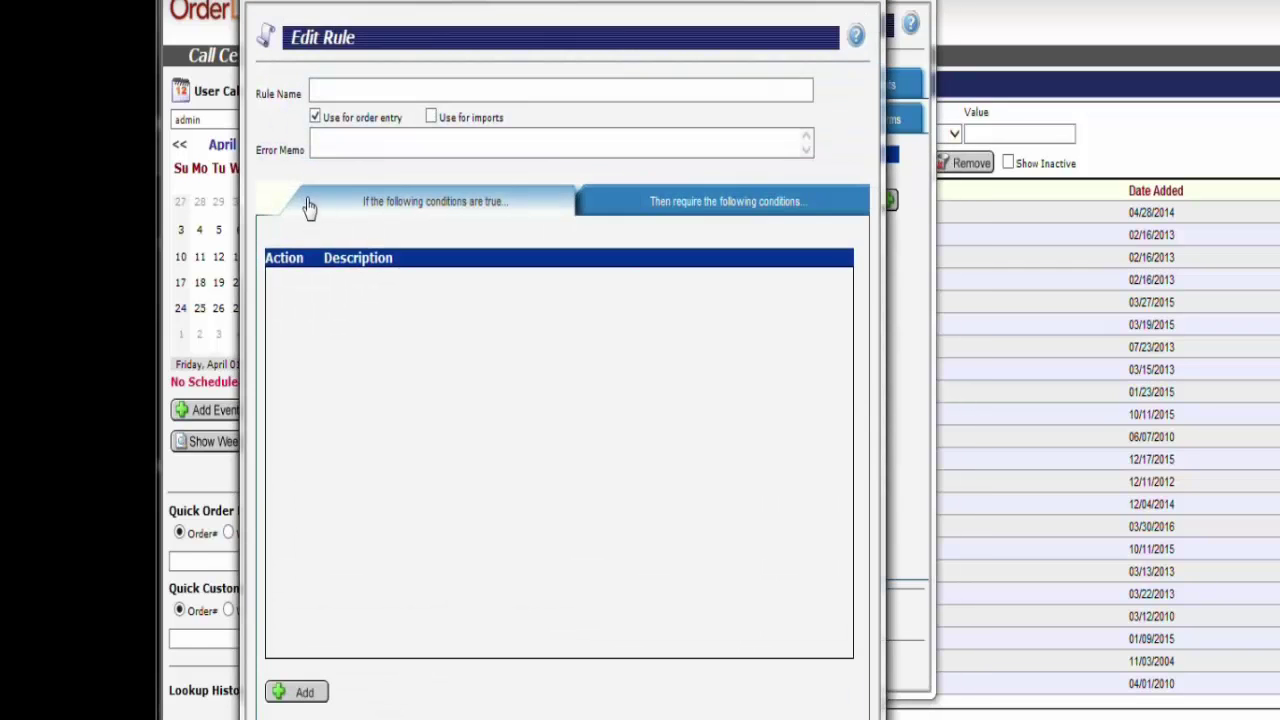
{"action": "left_click", "coordinate": [327, 88]}
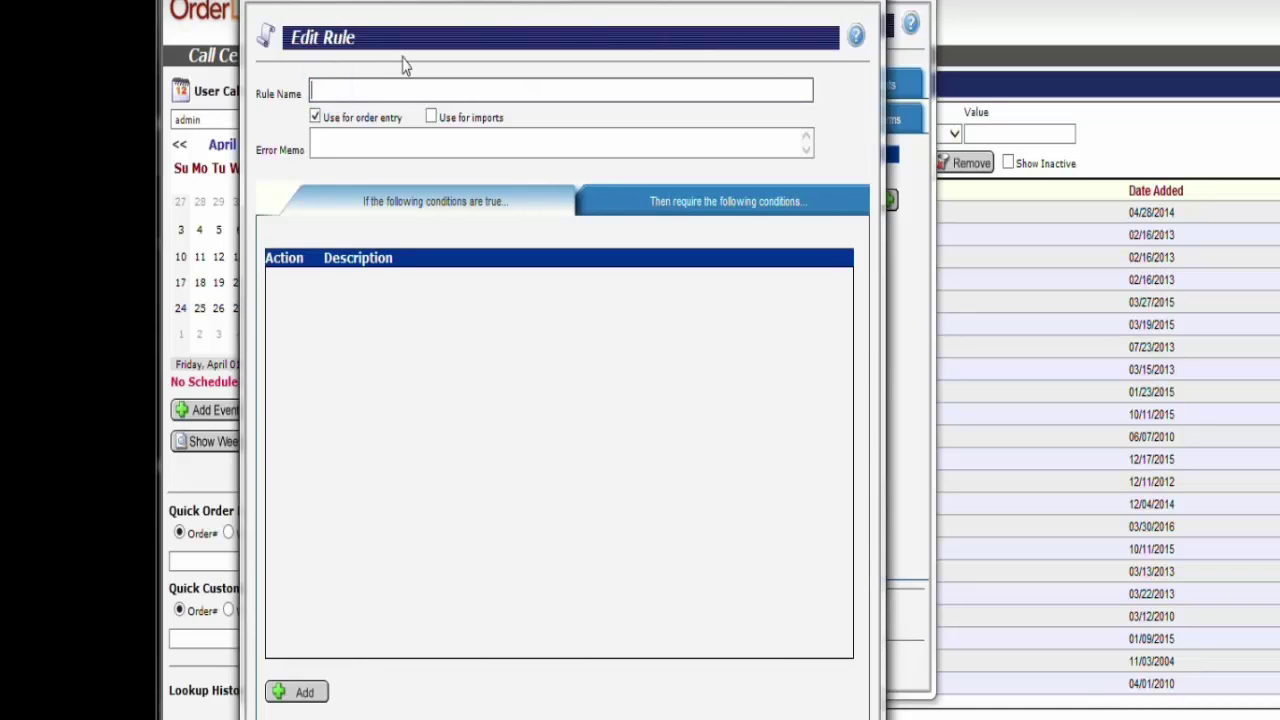
{"action": "type", "text": "Householding Rule"}
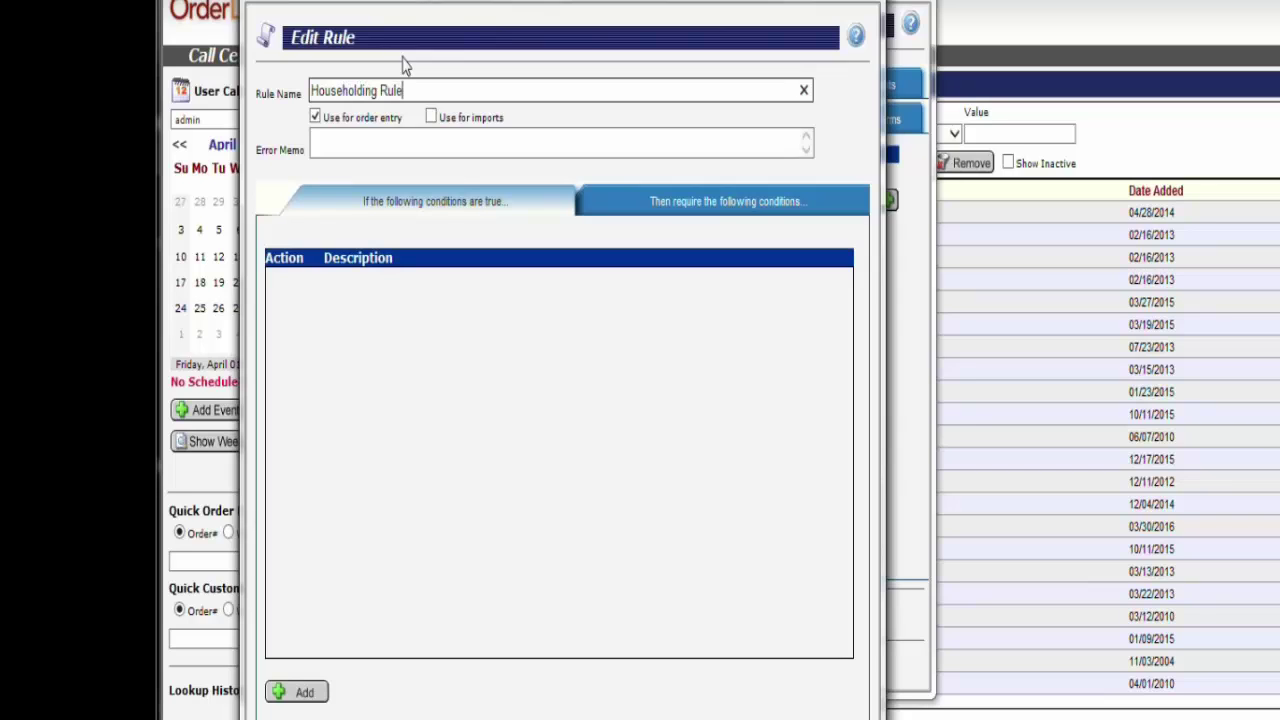
{"action": "left_click_drag", "start_coordinate": [404, 90], "coordinate": [241, 108]}
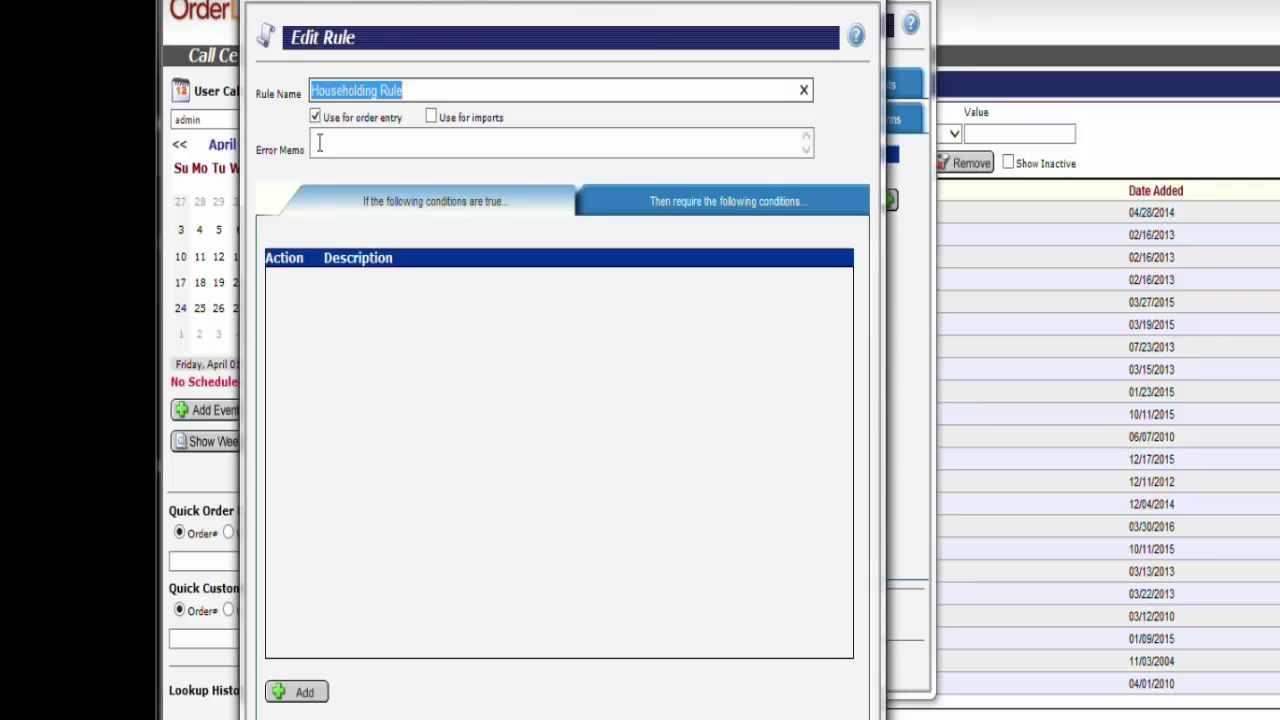
Write the error memo saying the offer was already sold to this household and to pick another offer
{"action": "left_click", "coordinate": [511, 169]}
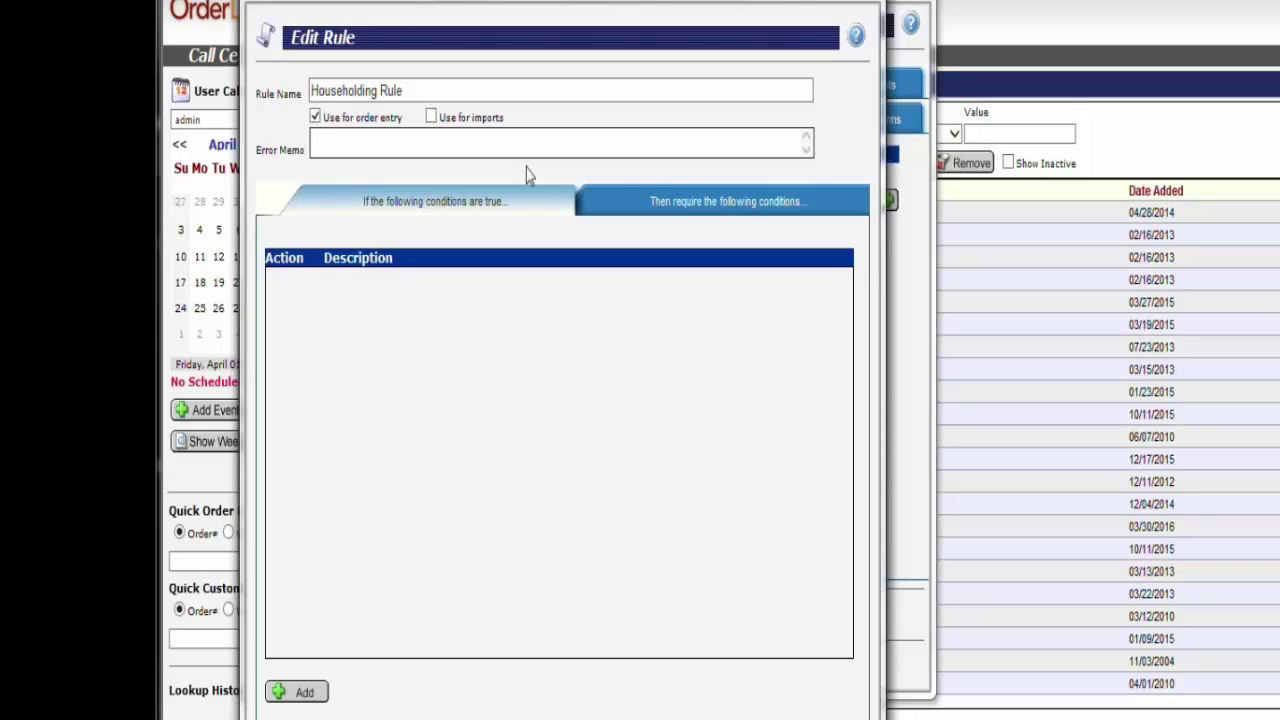
{"action": "type", "text": "This offer has already bee"}
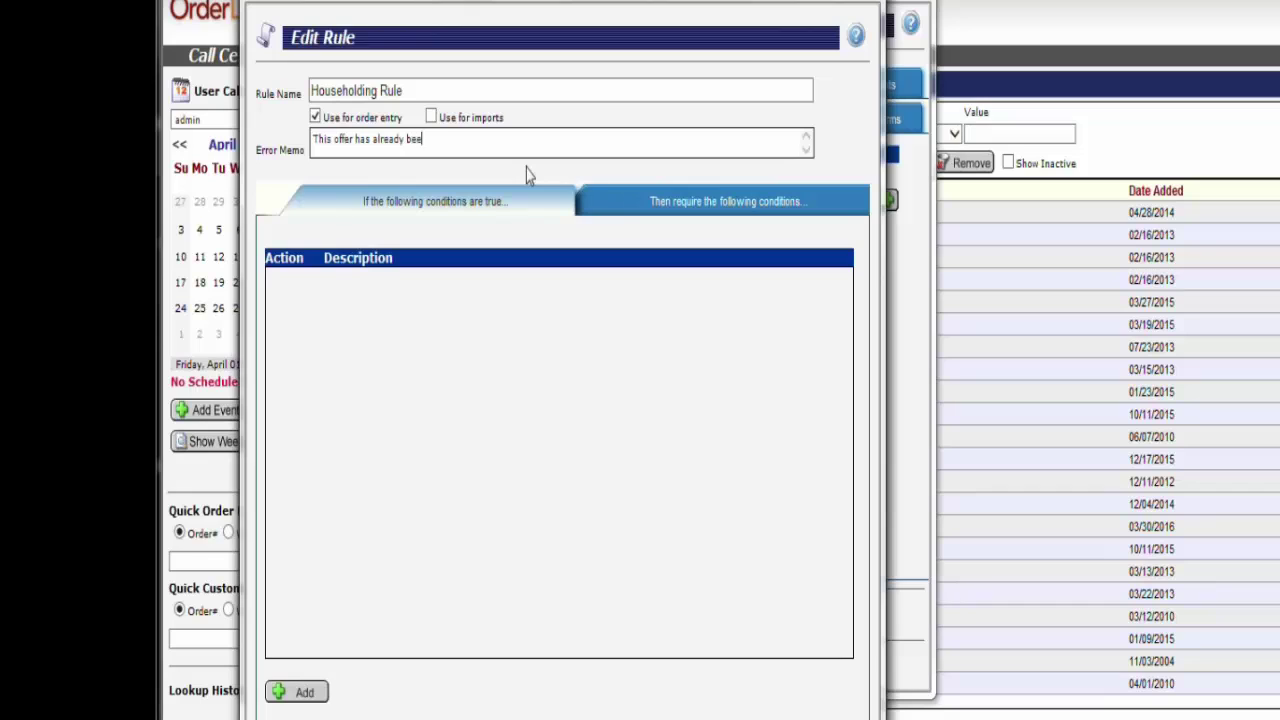
{"action": "type", "text": "n sold to this household, there"}
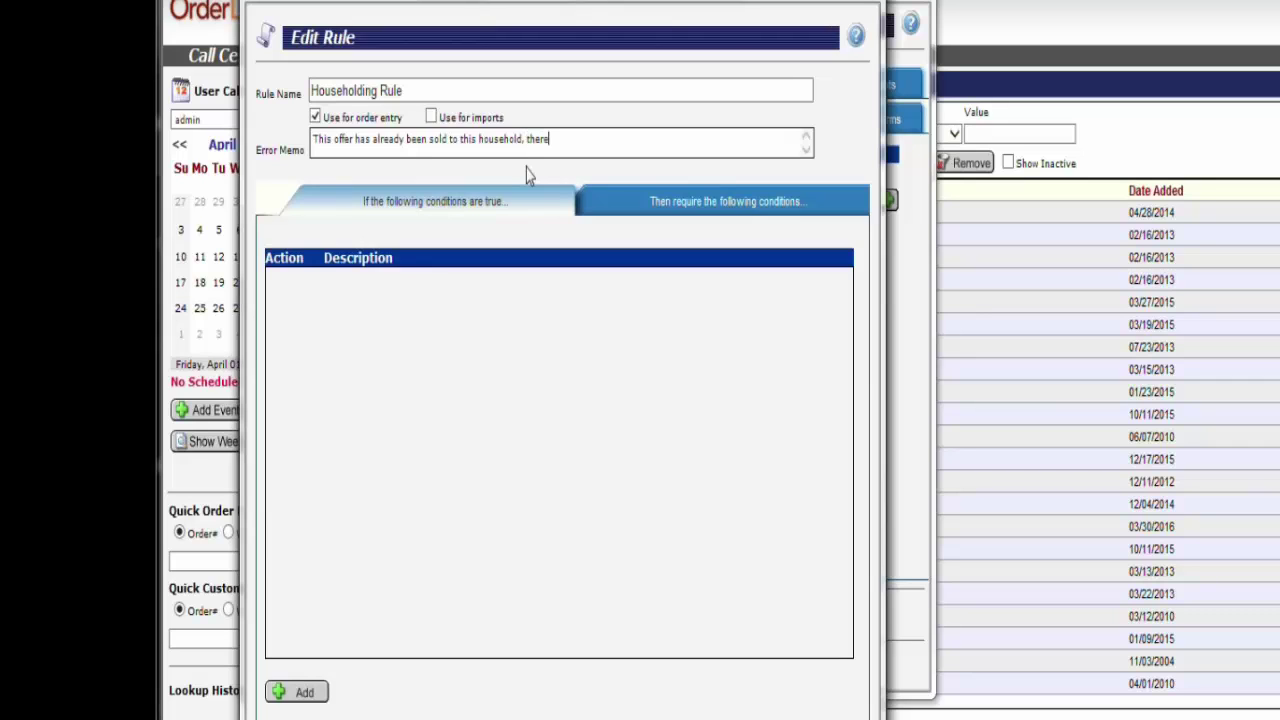
{"action": "type", "text": "fore the customer can not order I ta"}
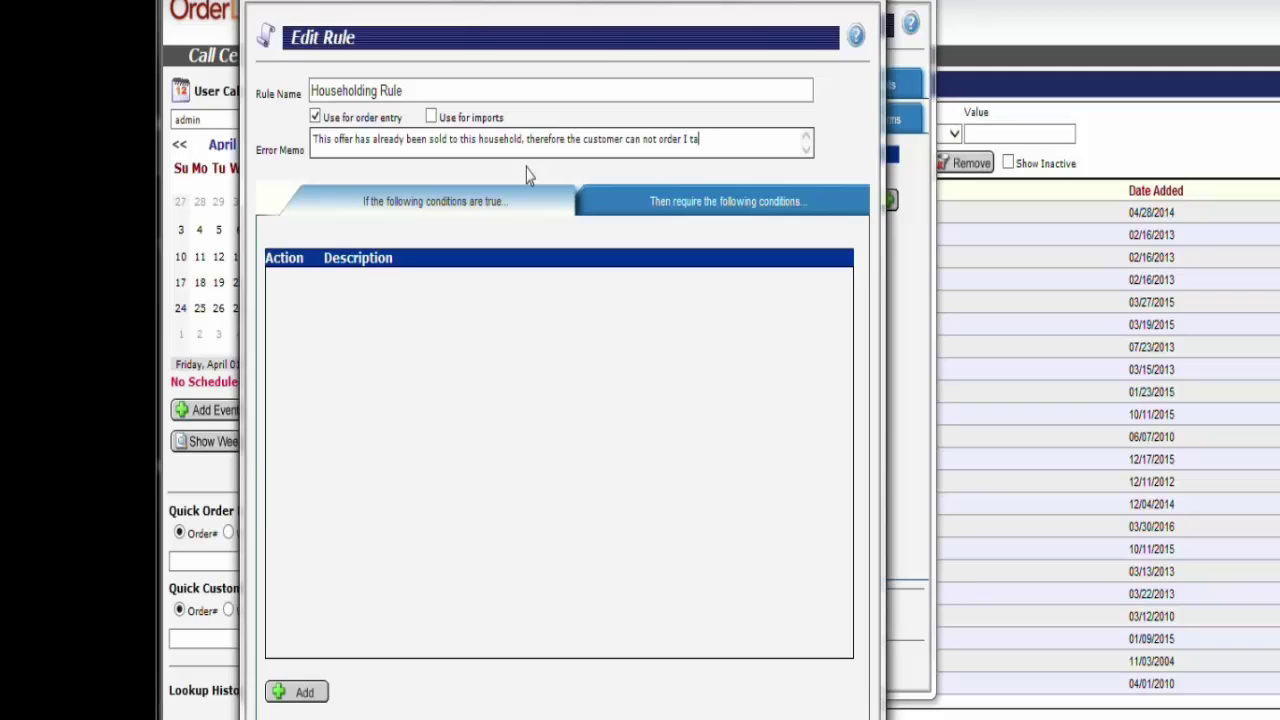
{"action": "key", "text": "BackSpace"}
{"action": "key", "text": "BackSpace"}
{"action": "key", "text": "BackSpace"}
{"action": "type", "text": "it again. Please select a diff"}
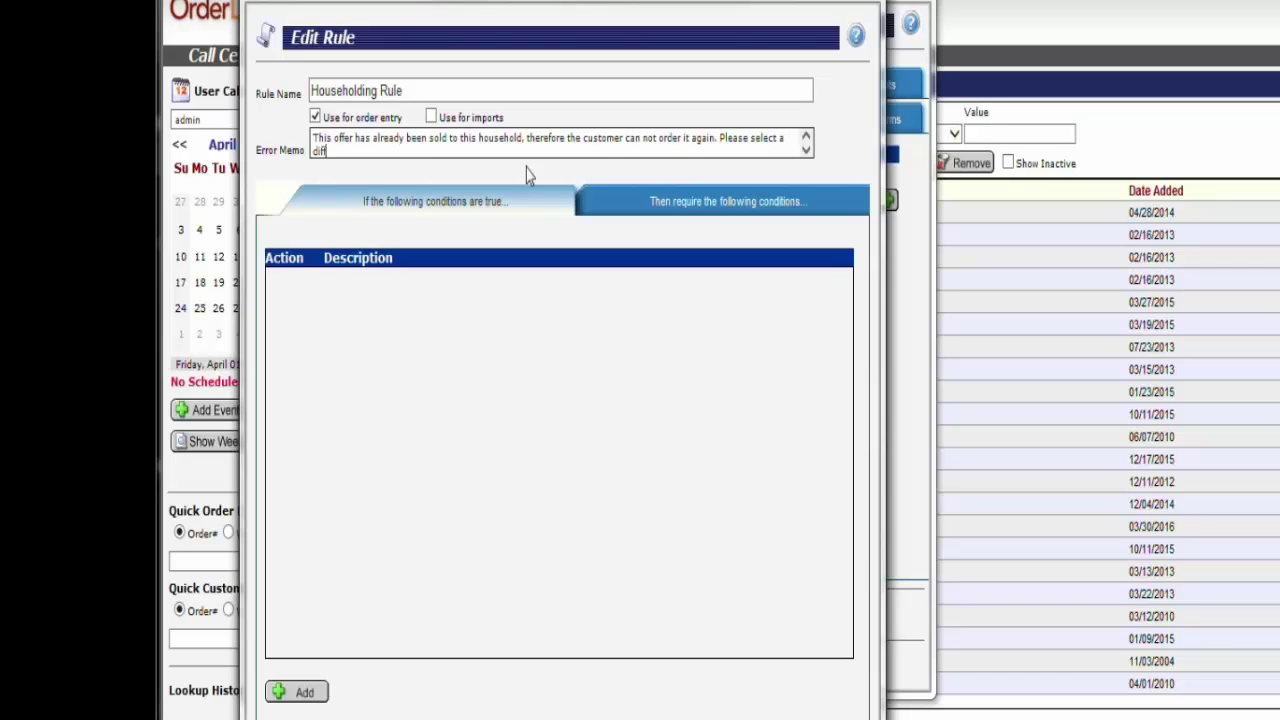
{"action": "type", "text": "erent product offer in order to cont"}
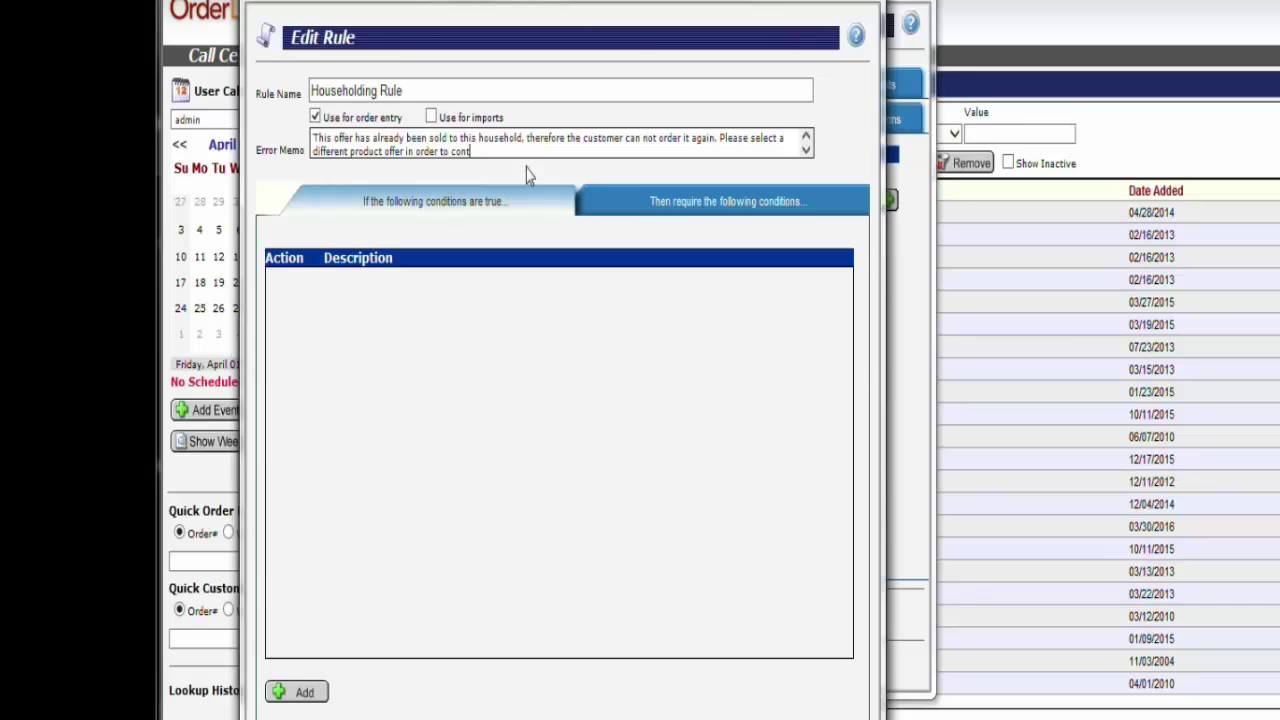
{"action": "type", "text": "inue."}
Add and save an Unconditional condition under 'If the following conditions are true'
{"action": "left_click", "coordinate": [302, 693]}
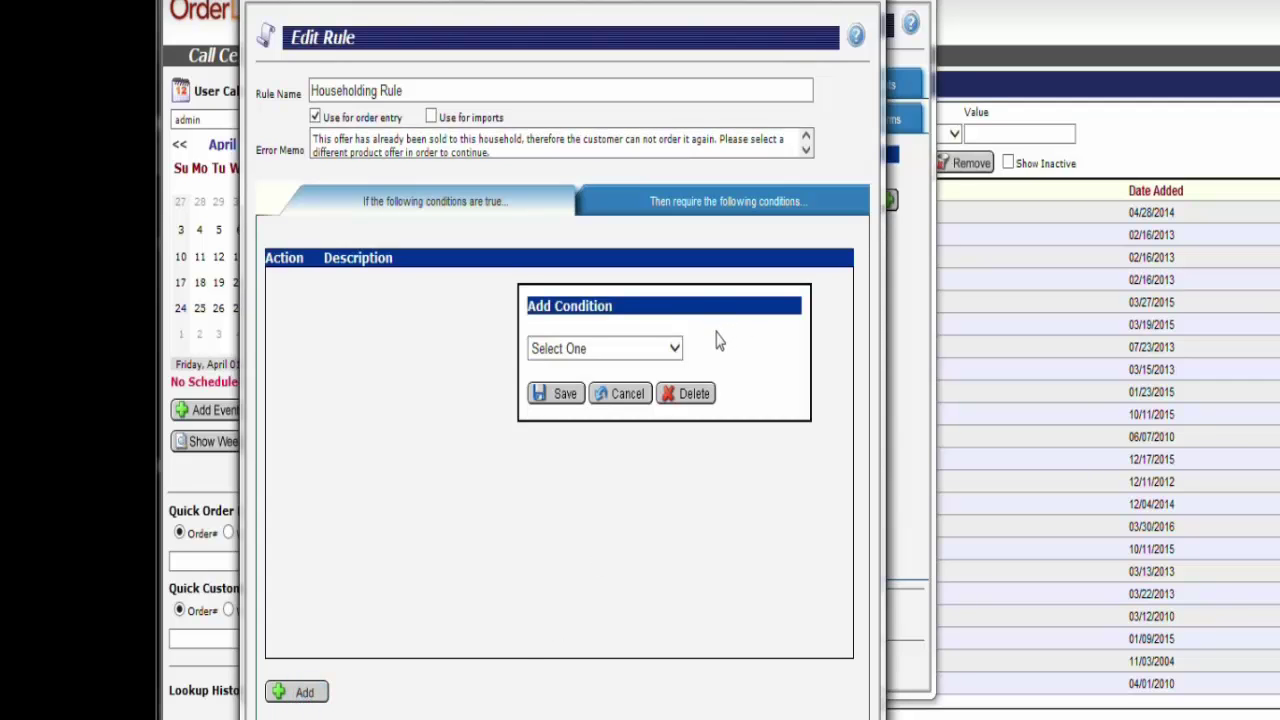
{"action": "left_click", "coordinate": [674, 348]}
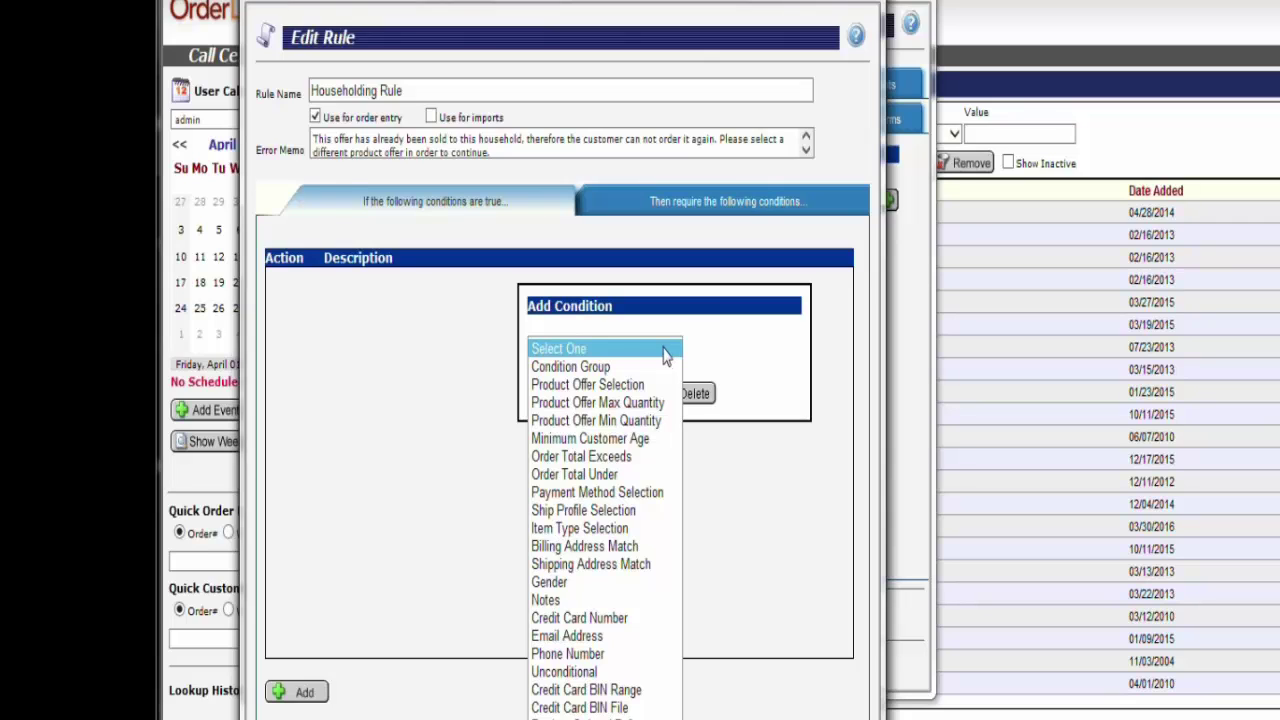
{"action": "left_click", "coordinate": [624, 672]}
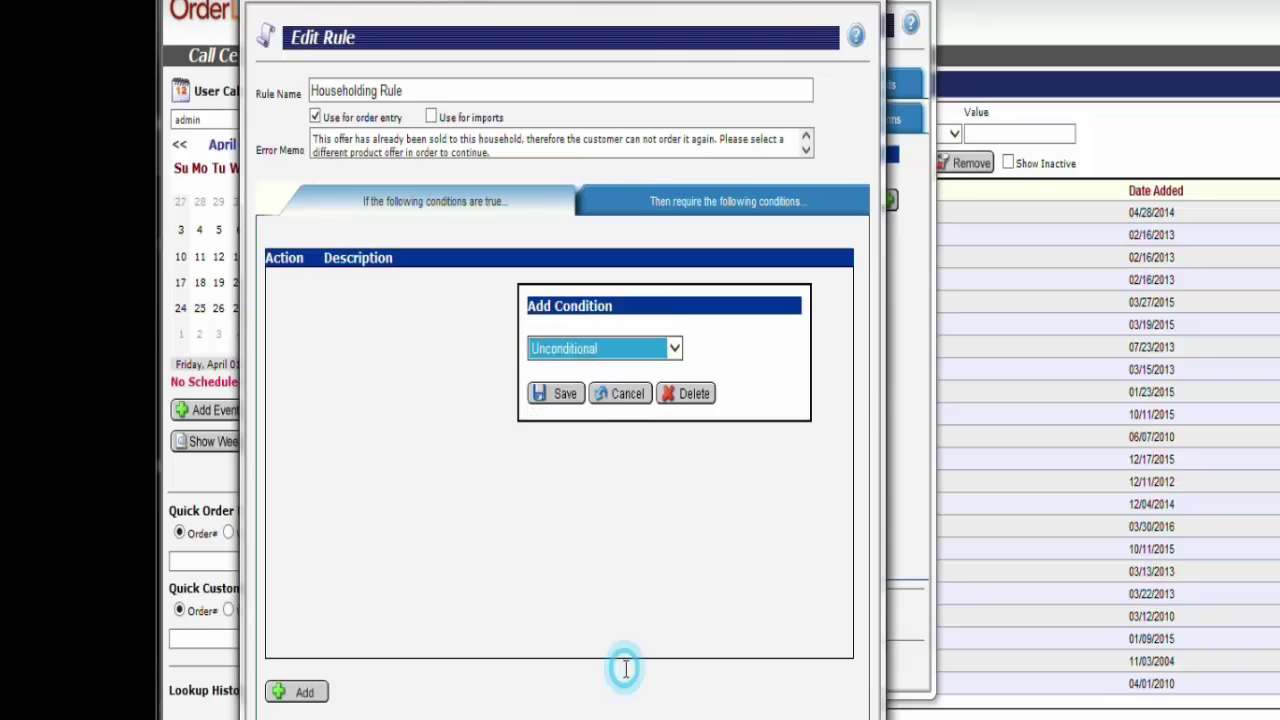
{"action": "left_click", "coordinate": [563, 391]}
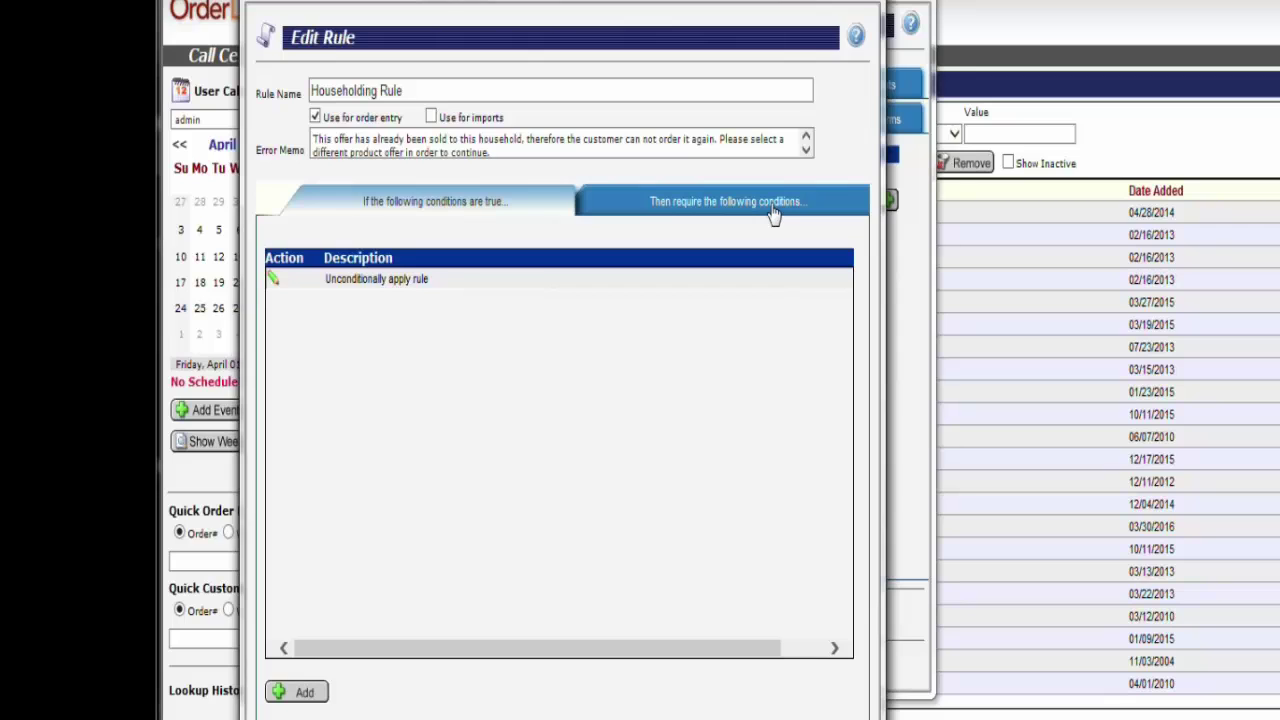
Add a required Product Offer Selection condition: 30 Gallon Salt Set up must be Selected
{"action": "left_click", "coordinate": [773, 213]}
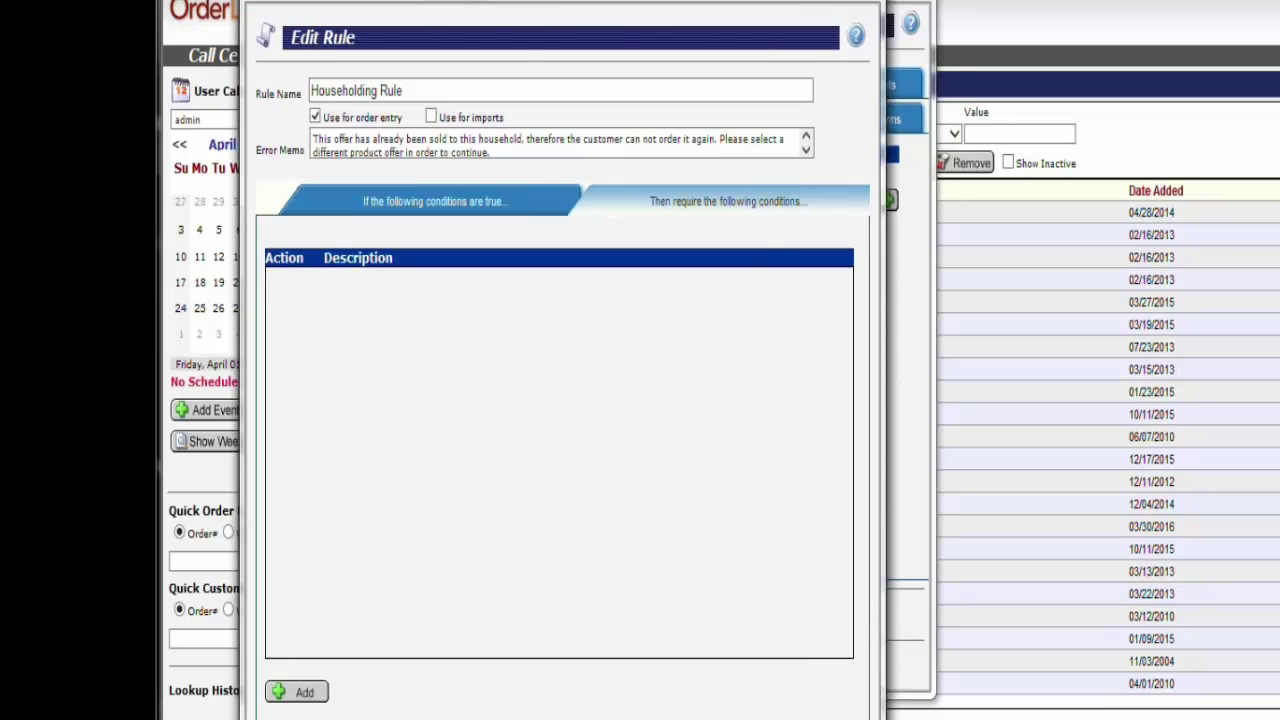
{"action": "left_click", "coordinate": [298, 692]}
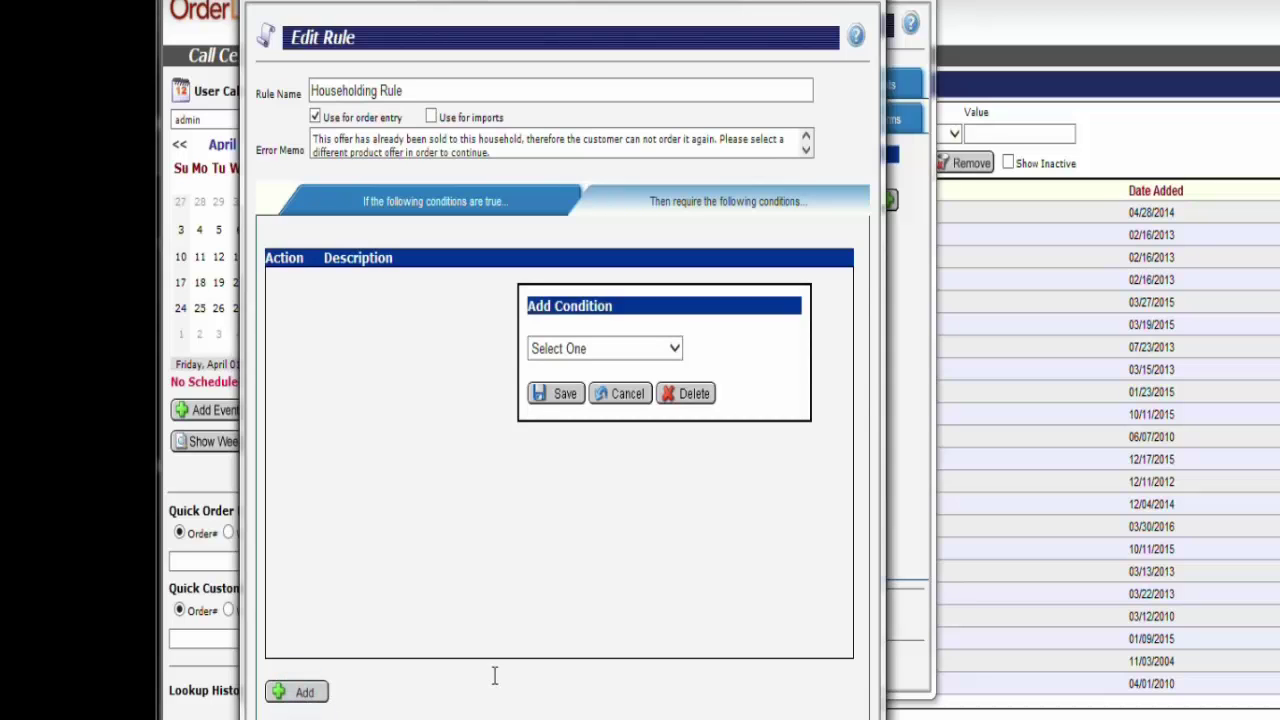
{"action": "left_click", "coordinate": [672, 350]}
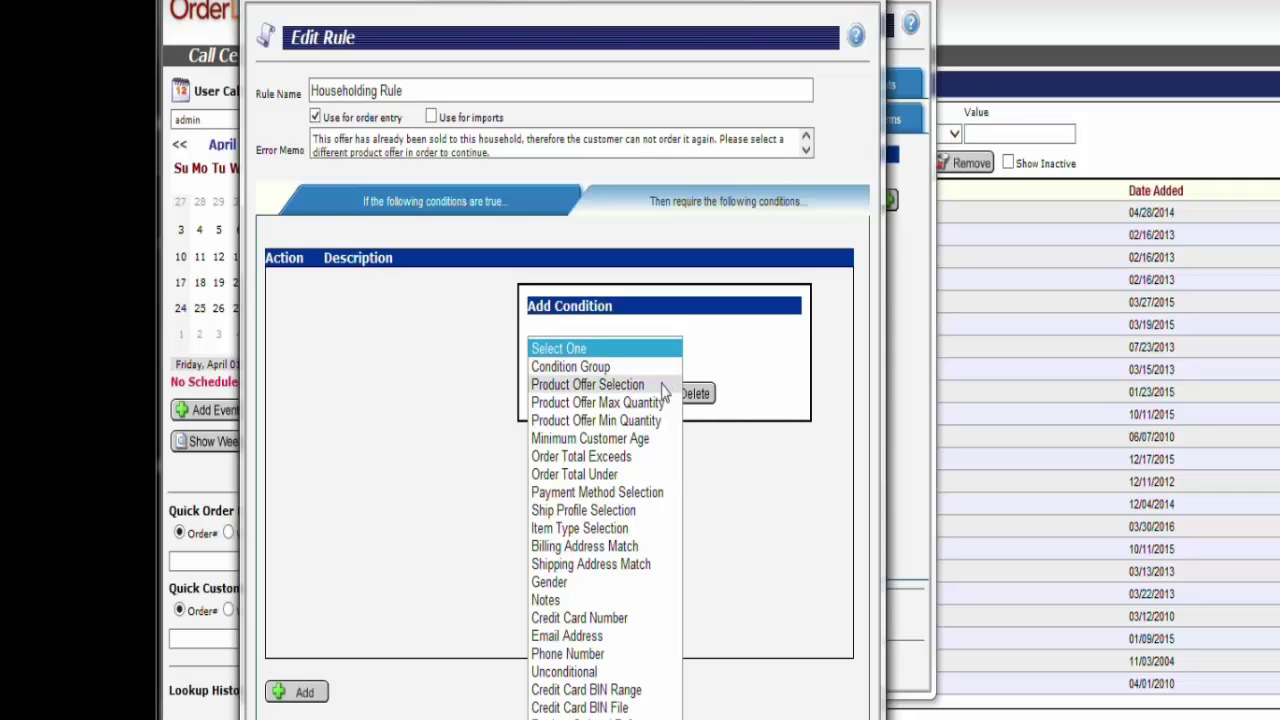
{"action": "left_click", "coordinate": [662, 386]}
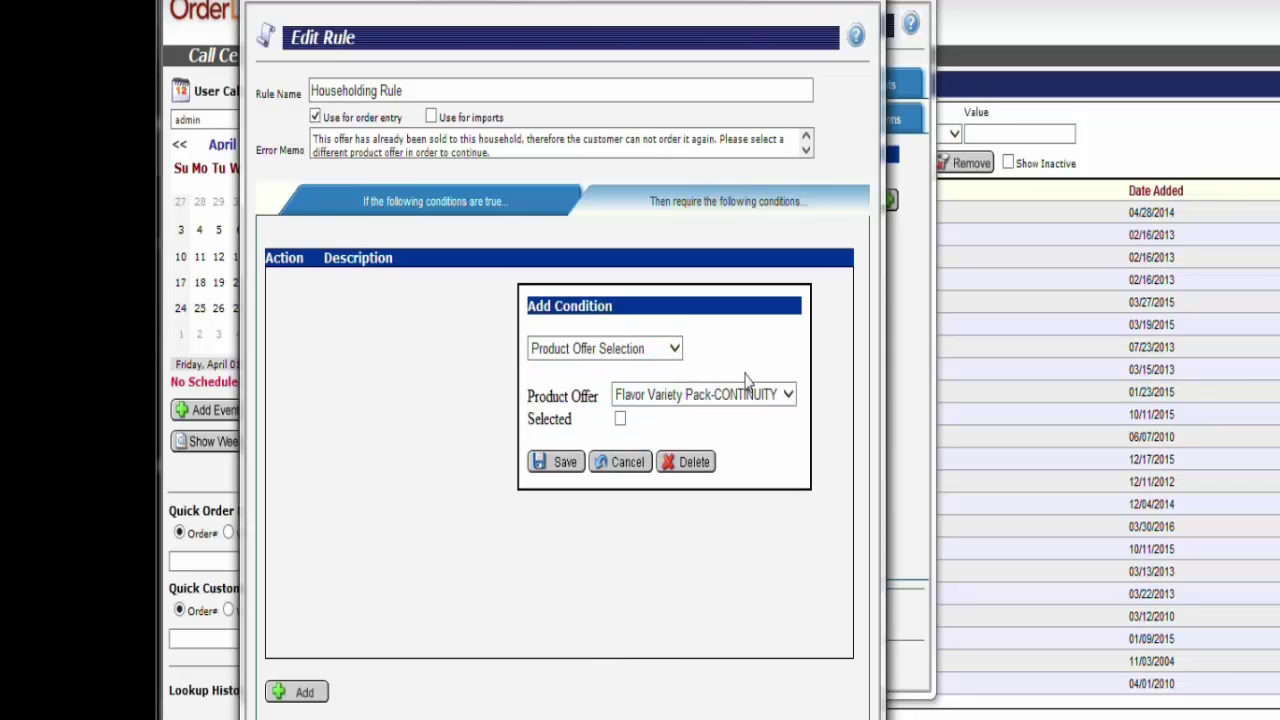
{"action": "left_click", "coordinate": [789, 396]}
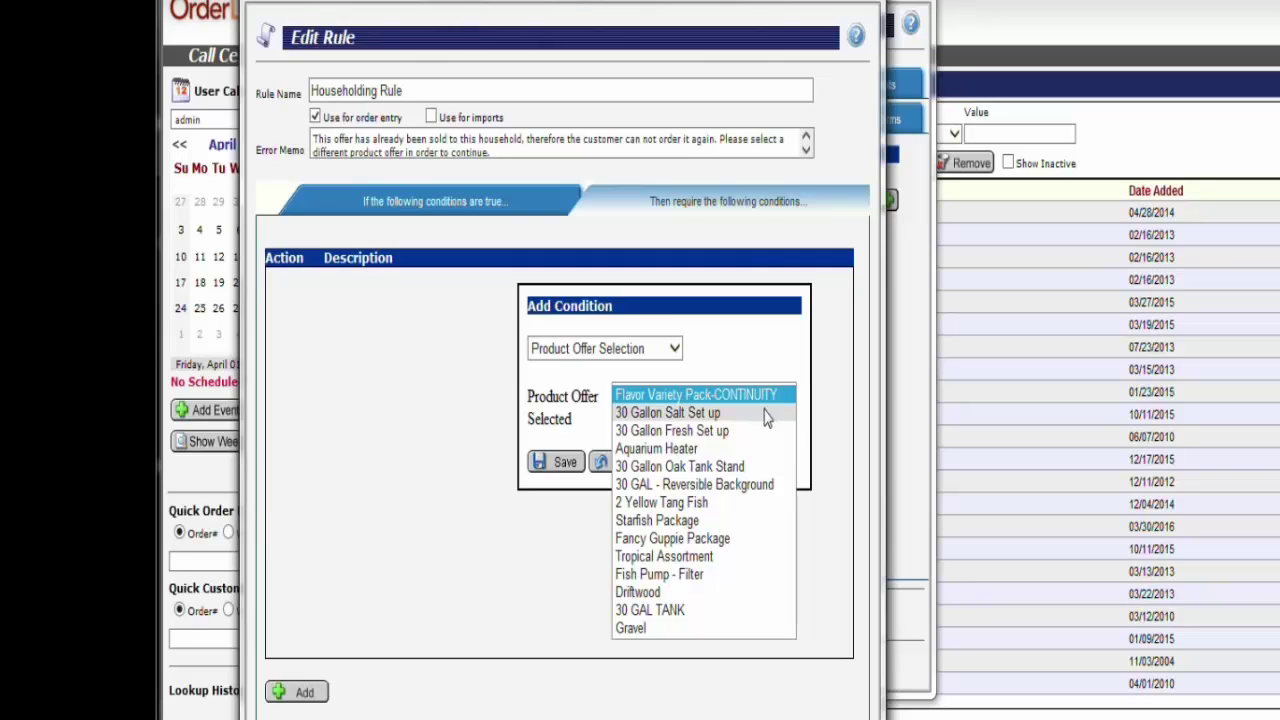
{"action": "left_click", "coordinate": [766, 413]}
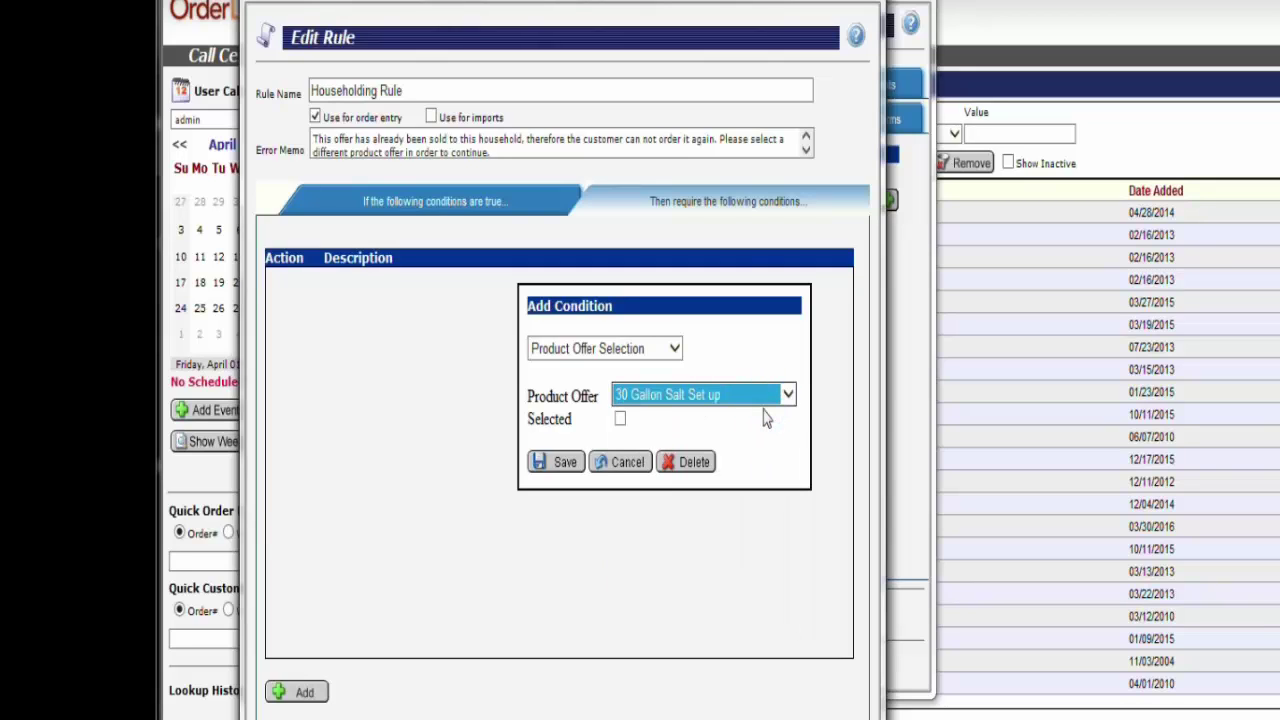
{"action": "left_click", "coordinate": [773, 445]}
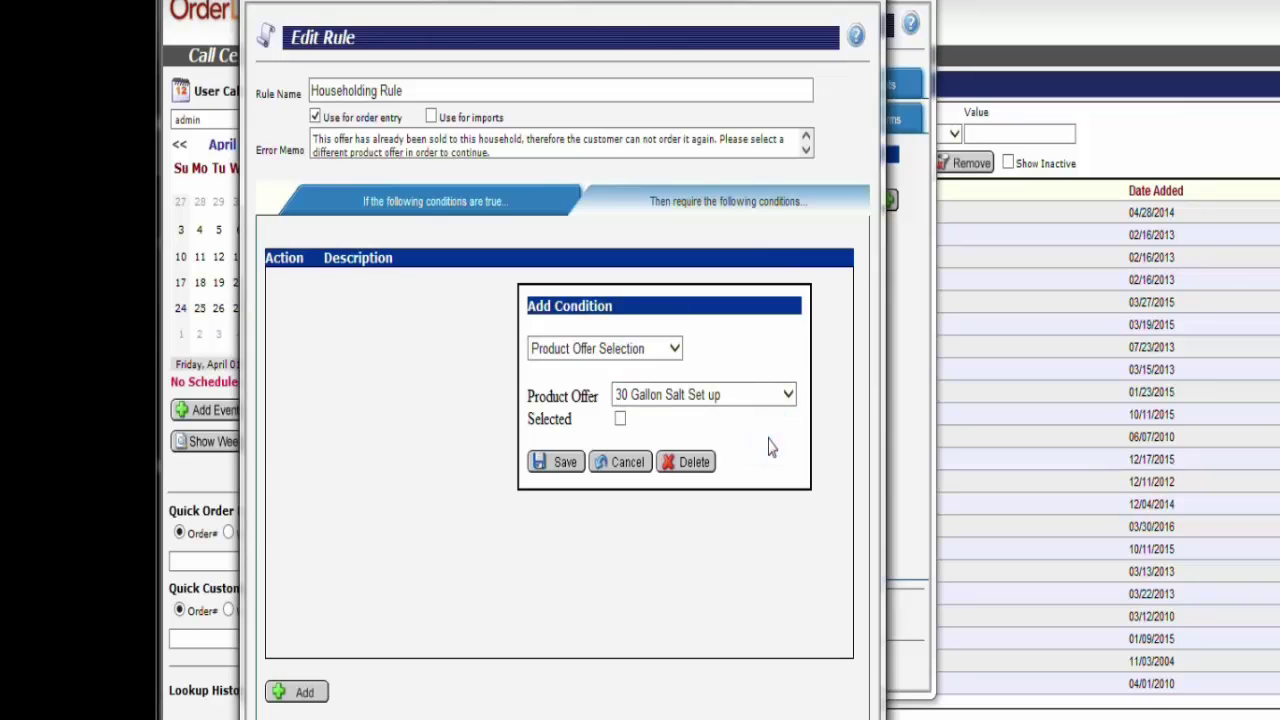
{"action": "left_click", "coordinate": [620, 419]}
Save the product offer requirement, then save the script with its Householding Rule
{"action": "left_click", "coordinate": [552, 463]}
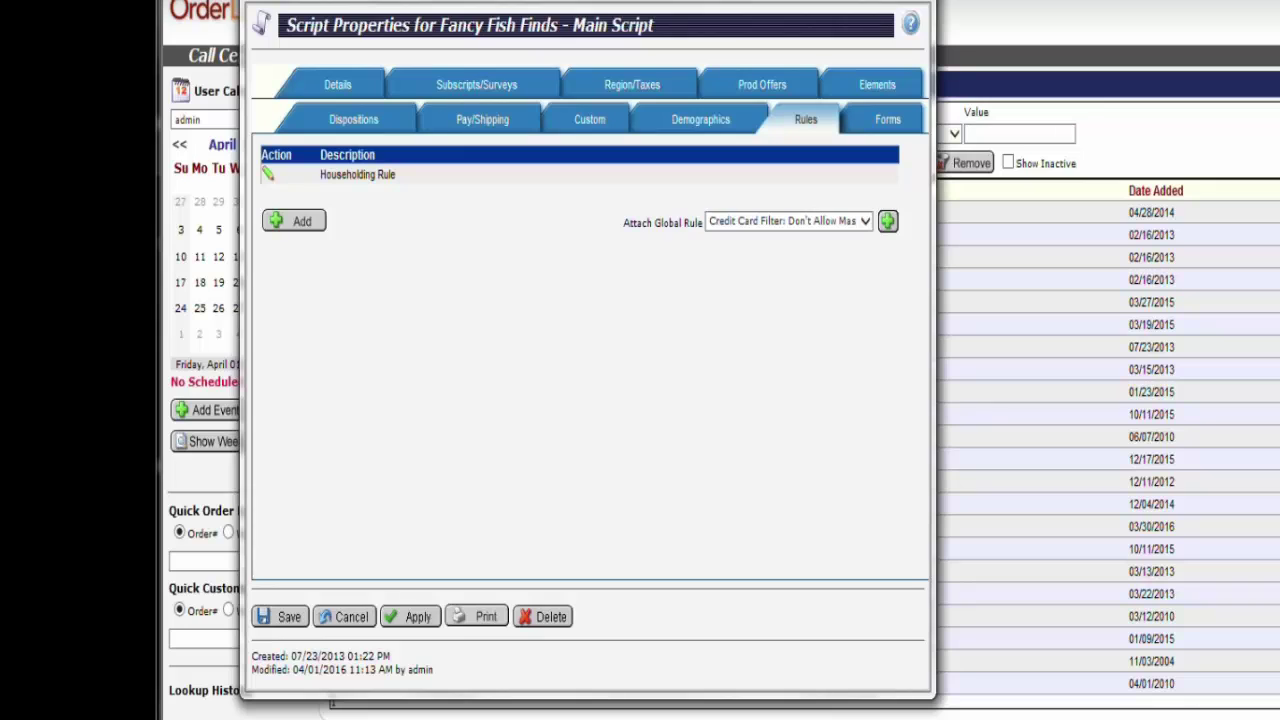
{"action": "left_click", "coordinate": [284, 620]}
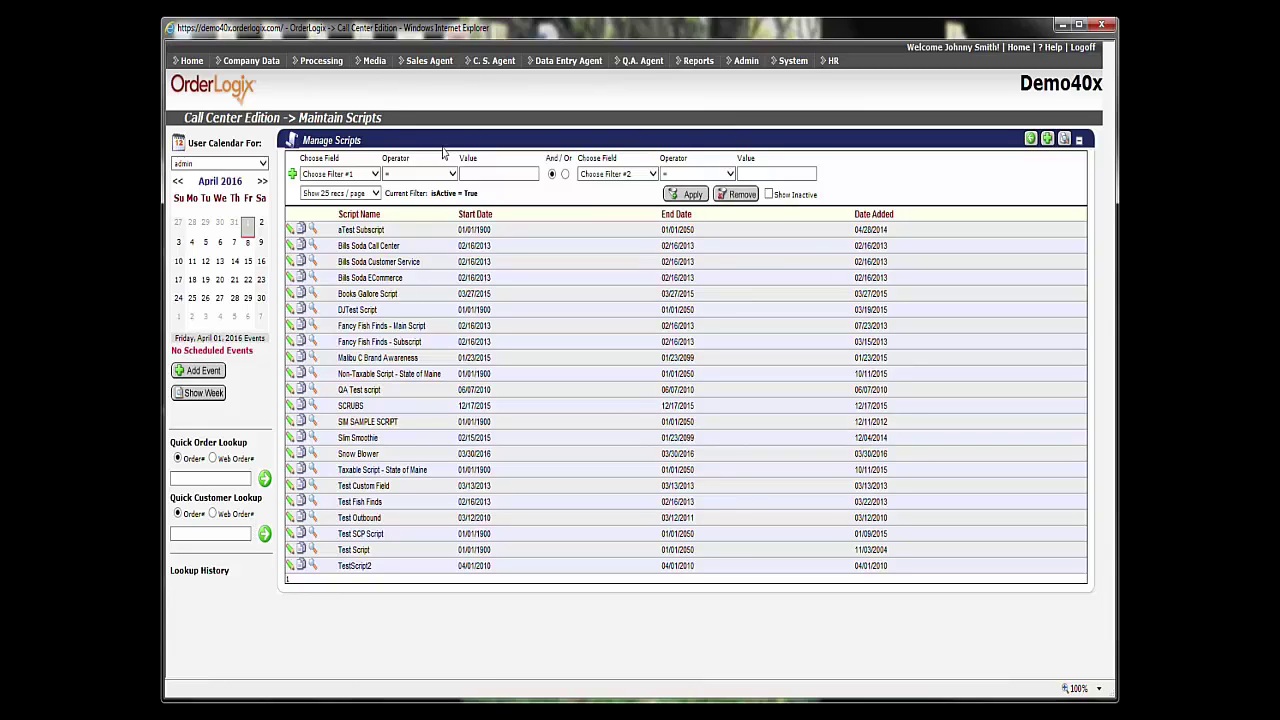
In the Source list, double-click the testhouse DNIS of the Testing householding source
{"action": "mouse_move", "coordinate": [245, 60]}
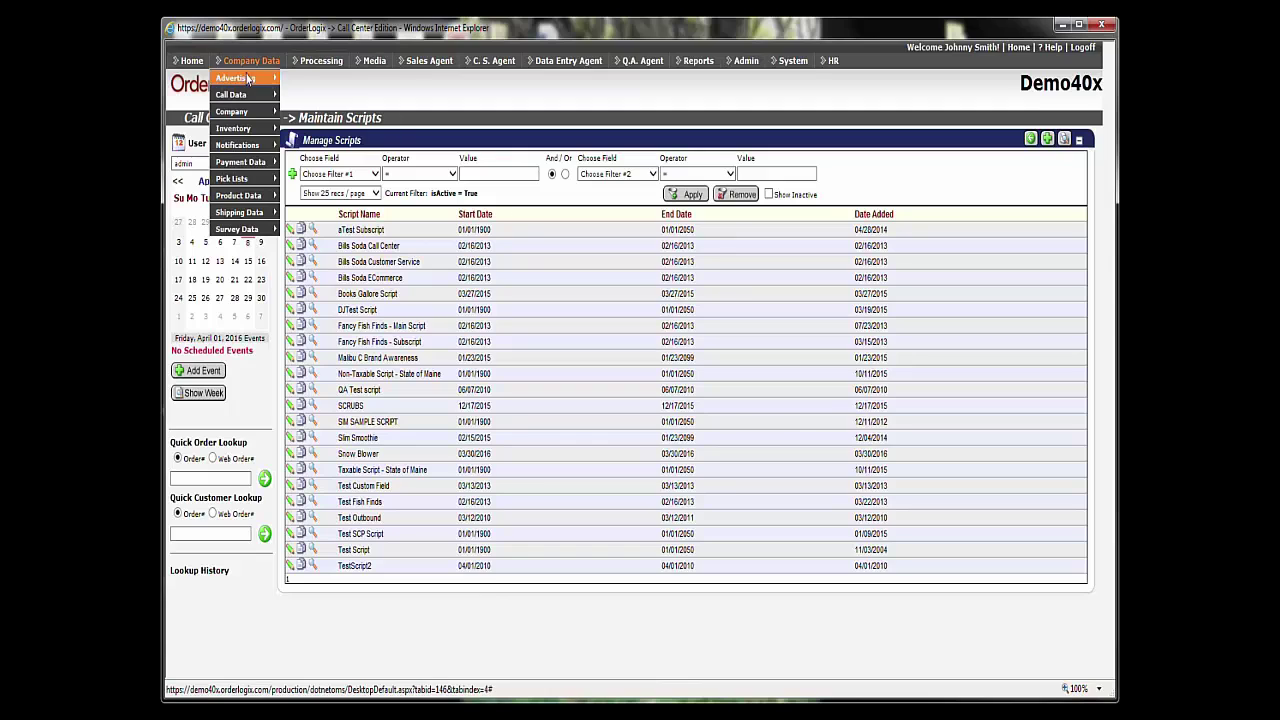
{"action": "left_click", "coordinate": [303, 215]}
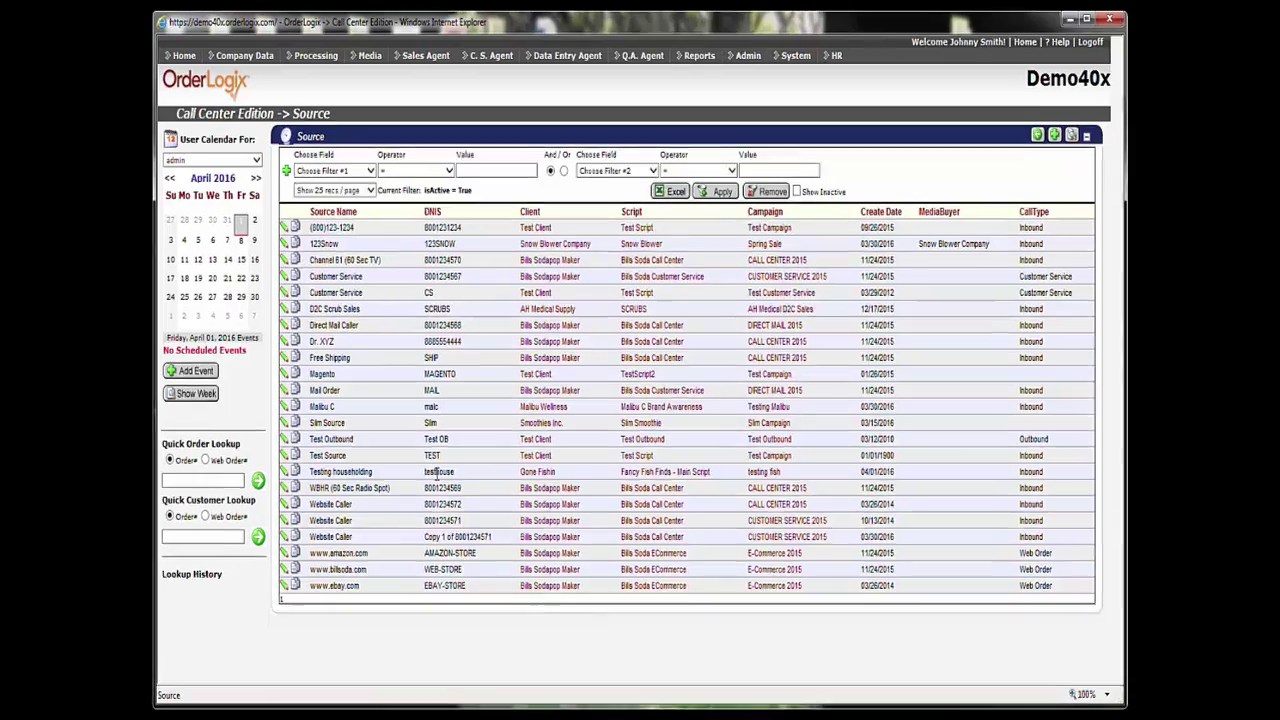
{"action": "double_click", "coordinate": [440, 472]}
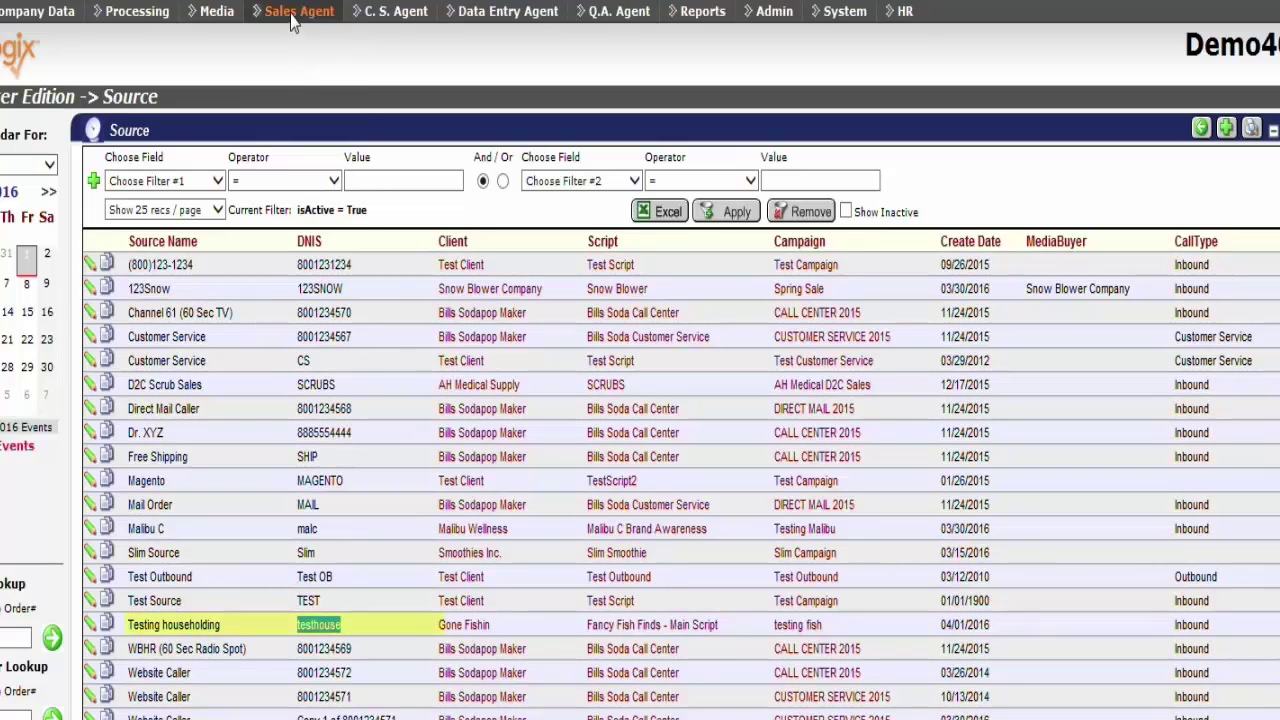
{"action": "left_click", "coordinate": [293, 22]}
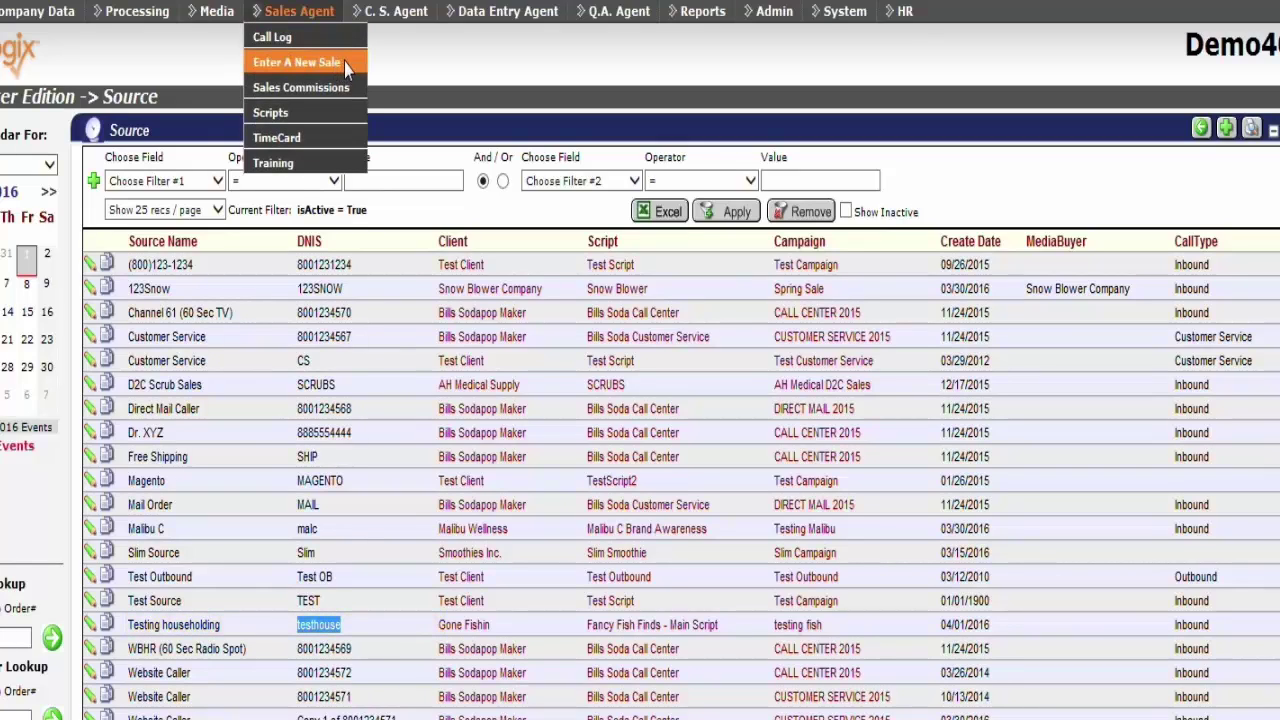
Start a new sale for DNIS 'testhouse'
{"action": "left_click", "coordinate": [344, 64]}
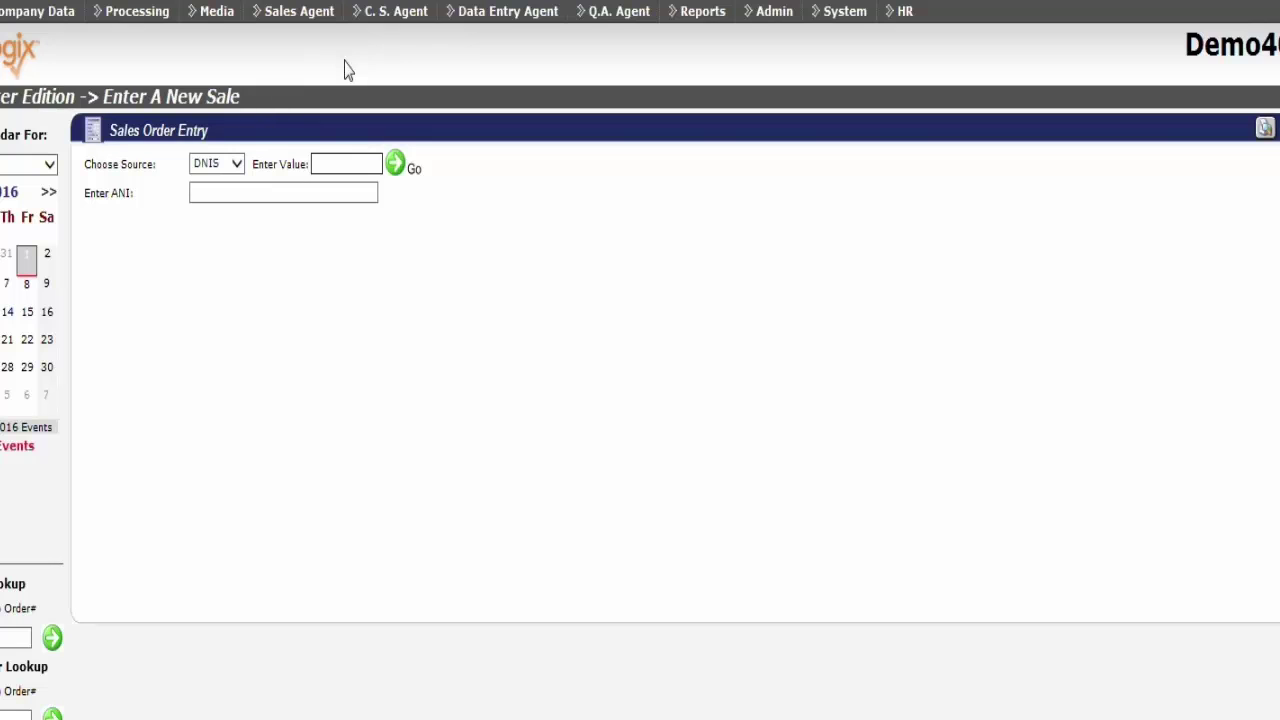
{"action": "type", "text": "testhouse"}
{"action": "left_click", "coordinate": [397, 166]}
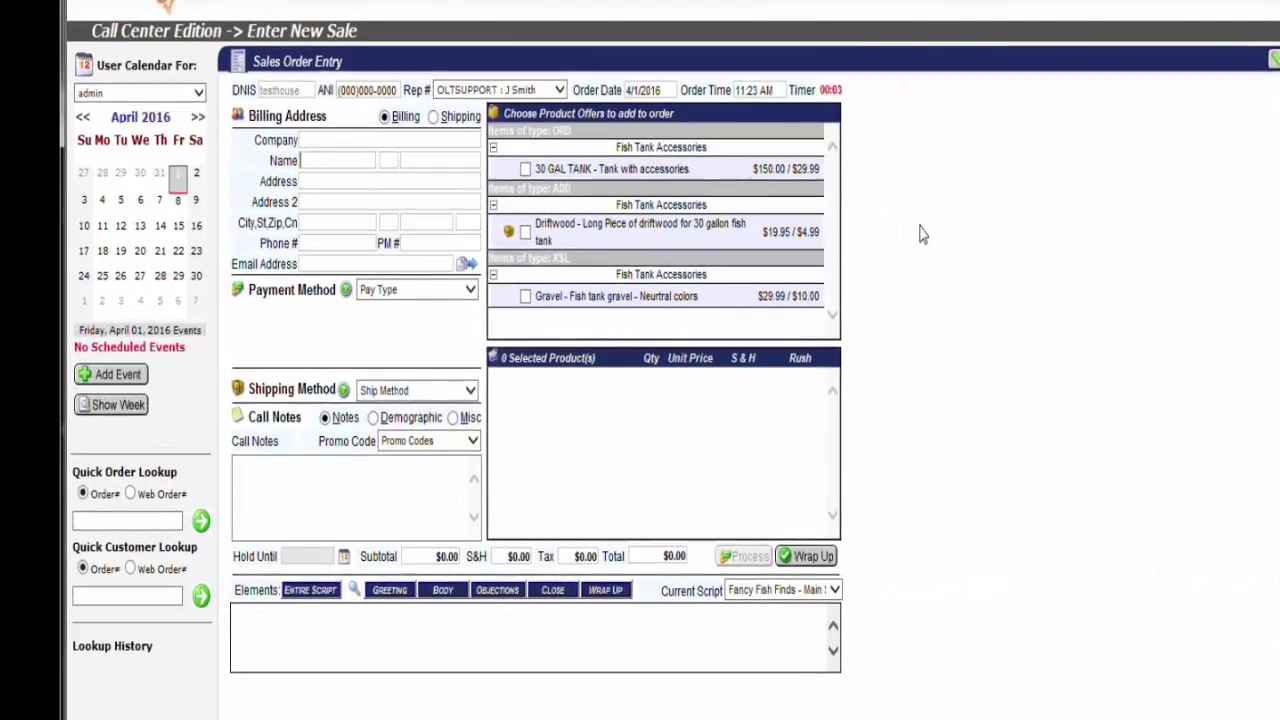
Fill in the customer's first and last name, street address, zip code, phone number and e-mail
{"action": "type", "text": "John"}
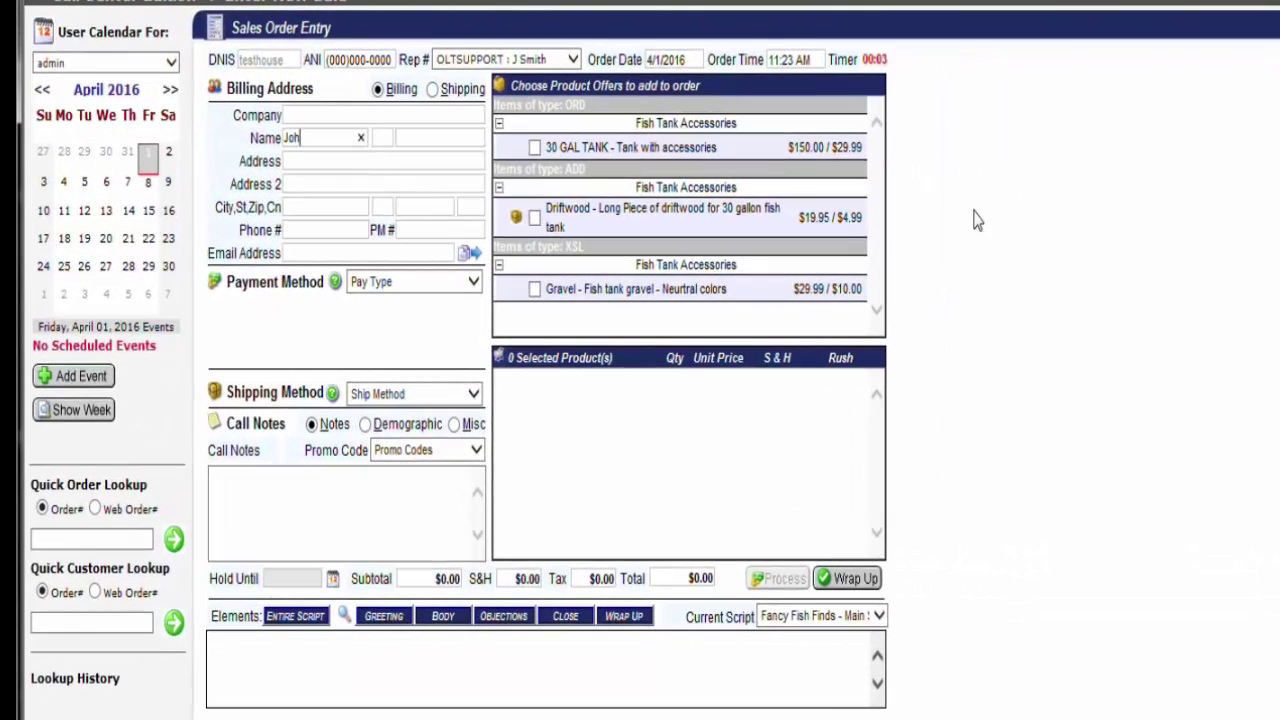
{"action": "key", "text": "Tab"}
{"action": "key", "text": "Tab"}
{"action": "type", "text": "Smith"}
{"action": "key", "text": "Tab"}
{"action": "type", "text": "12121 Test "}
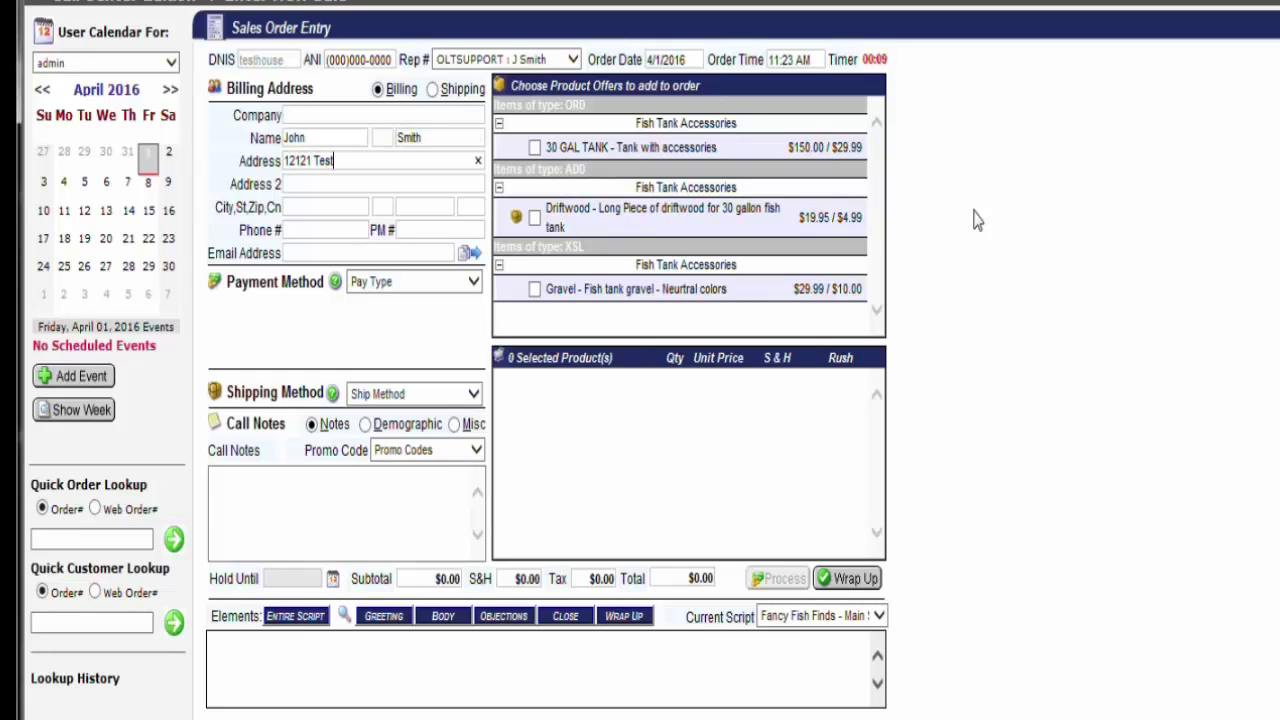
{"action": "type", "text": "Lane"}
{"action": "key", "text": "Tab"}
{"action": "type", "text": "04070"}
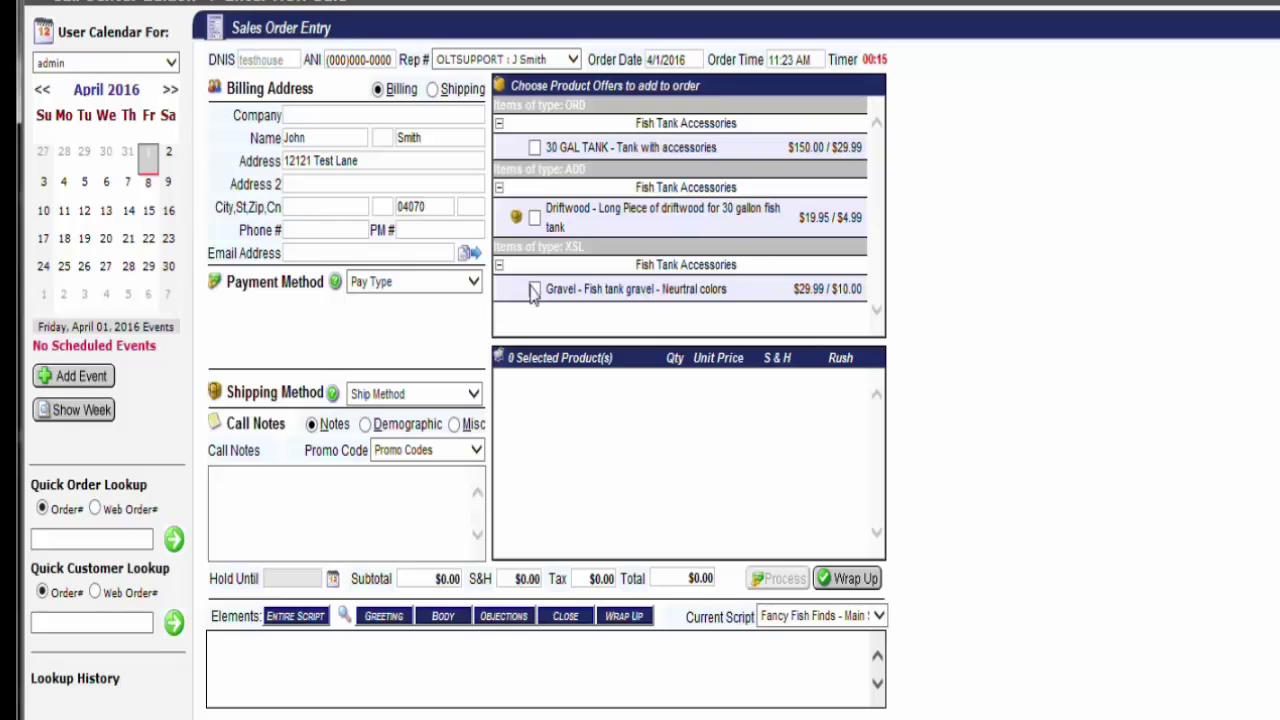
{"action": "left_click", "coordinate": [322, 229]}
{"action": "type", "text": "(555)555-5555"}
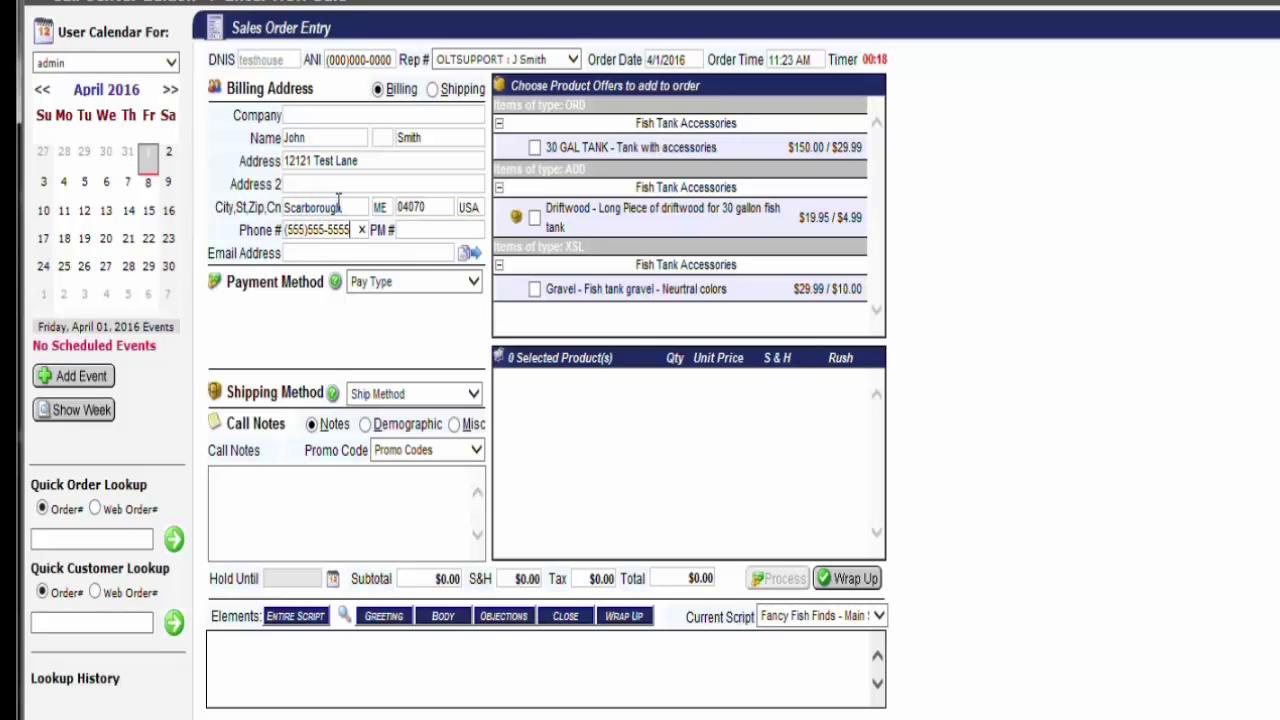
{"action": "left_click", "coordinate": [345, 252]}
{"action": "type", "text": "test@test.com"}
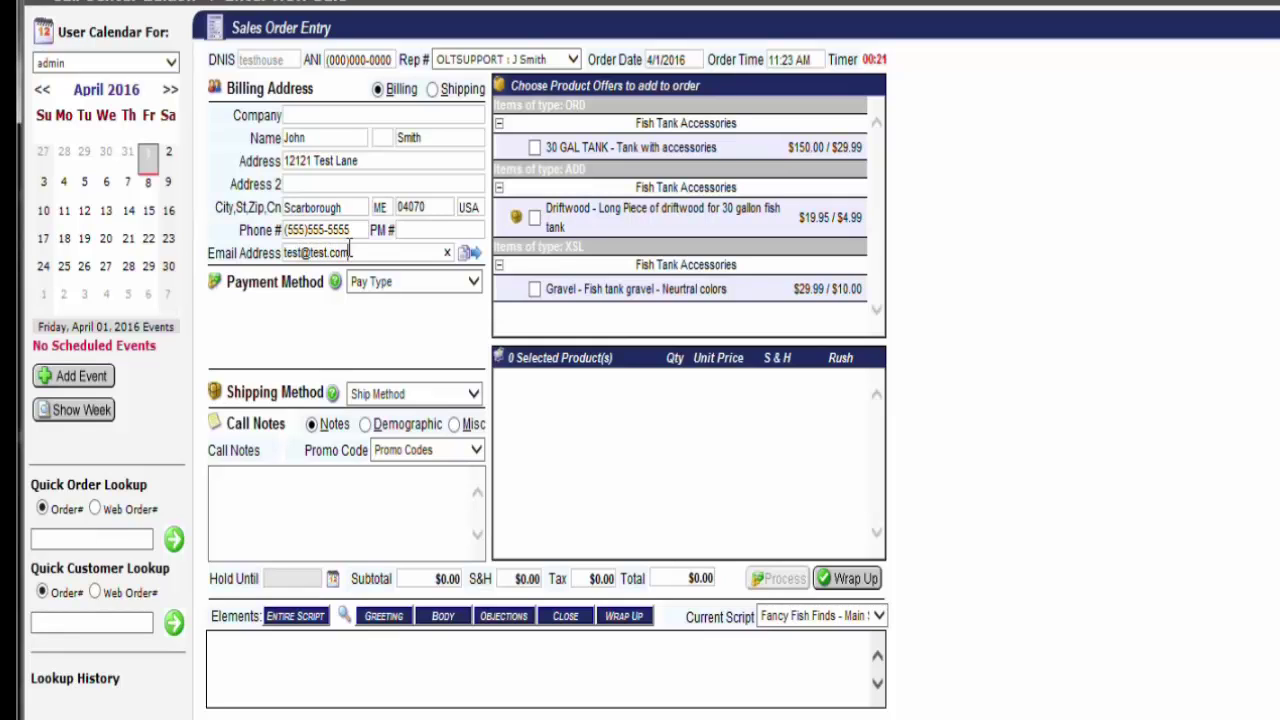
Set Pay Type to Visa and enter the credit card number and expiration date
{"action": "left_click", "coordinate": [468, 284]}
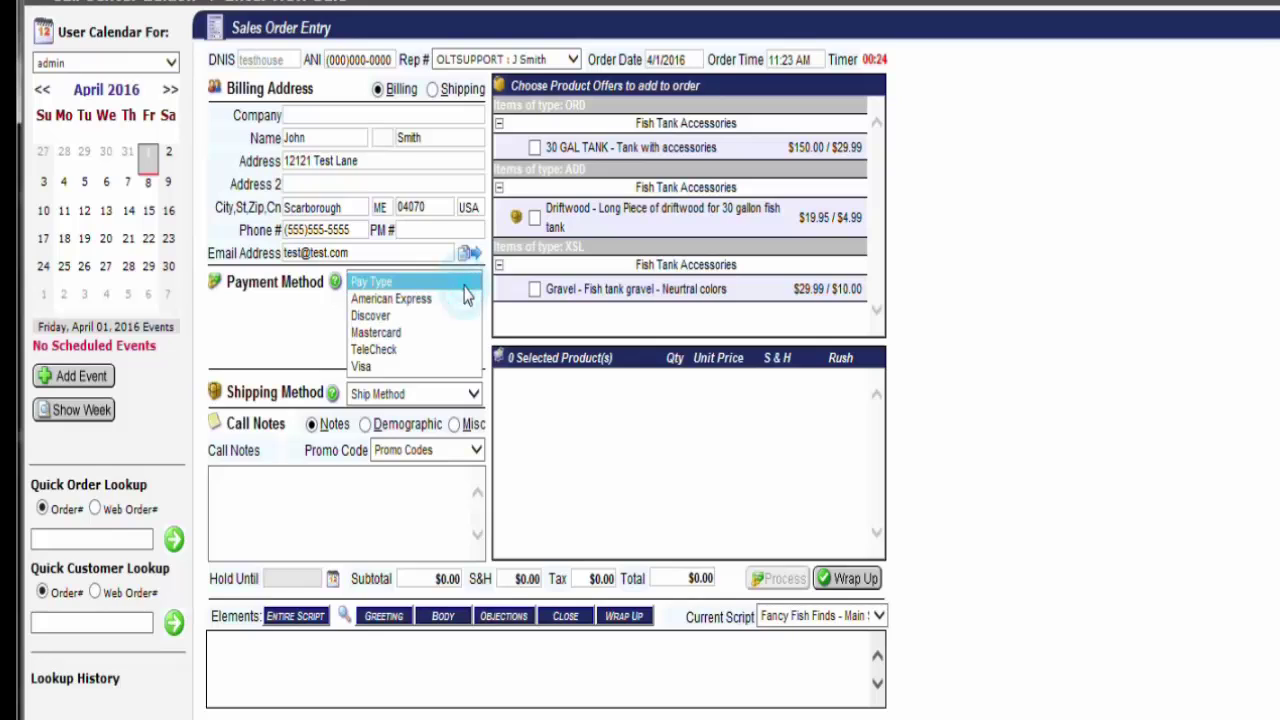
{"action": "left_click", "coordinate": [243, 506]}
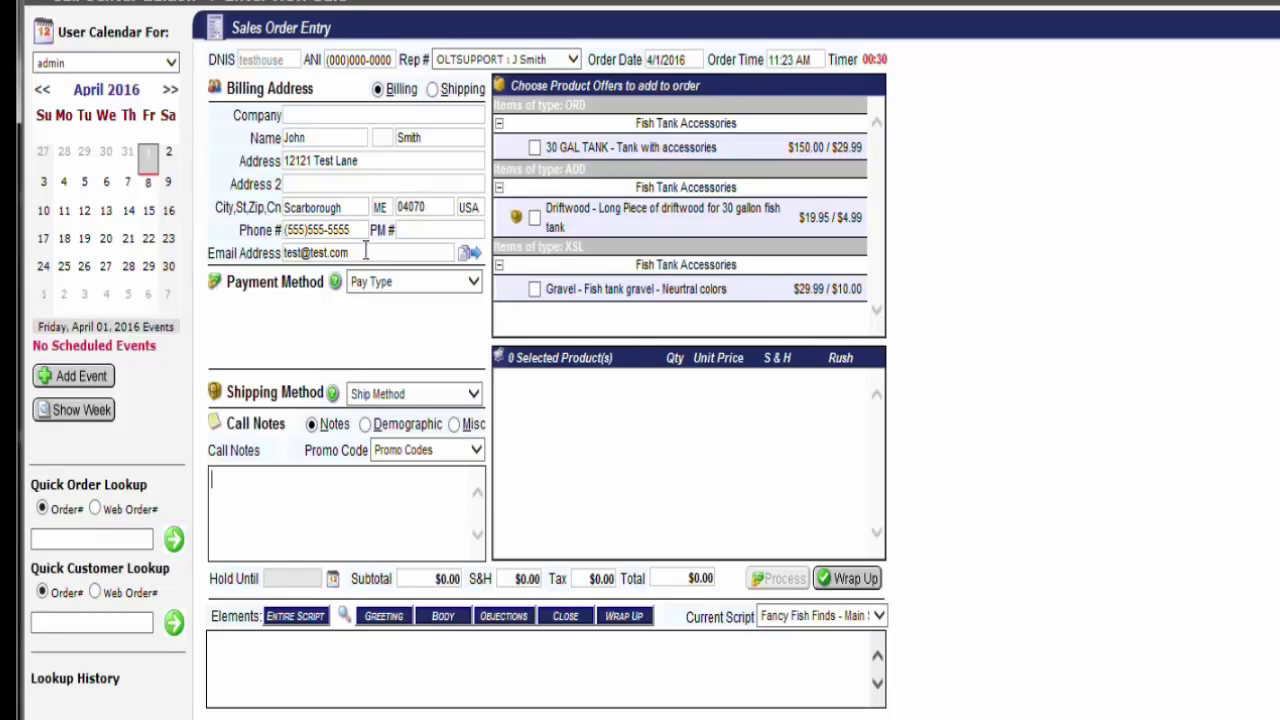
{"action": "left_click", "coordinate": [432, 284]}
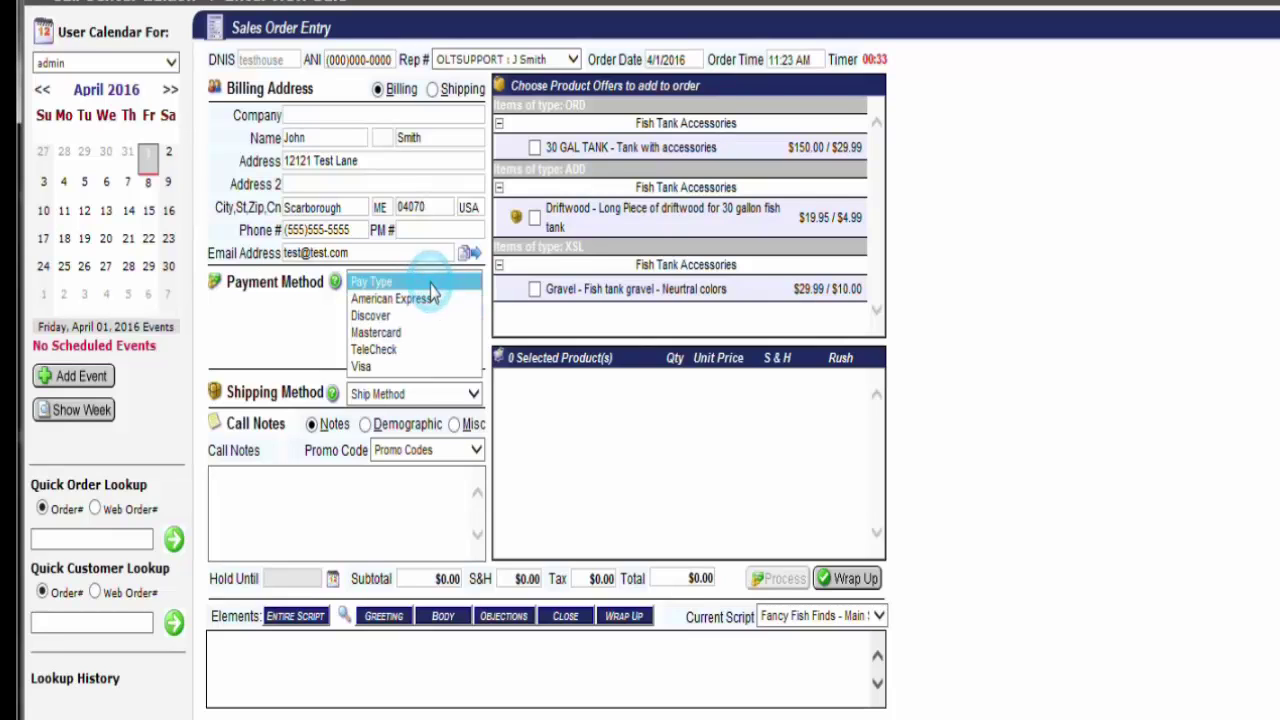
{"action": "left_click", "coordinate": [416, 367]}
{"action": "left_click", "coordinate": [367, 305]}
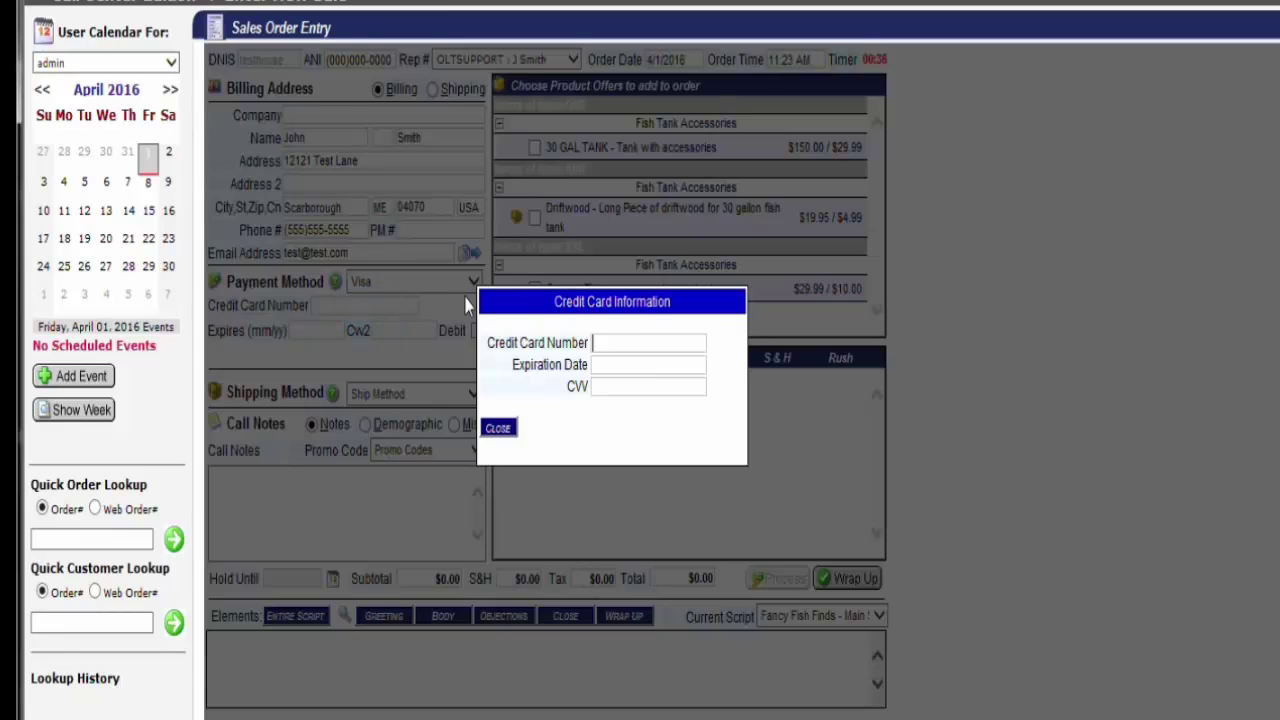
{"action": "type", "text": "4111-1111-1111-1111"}
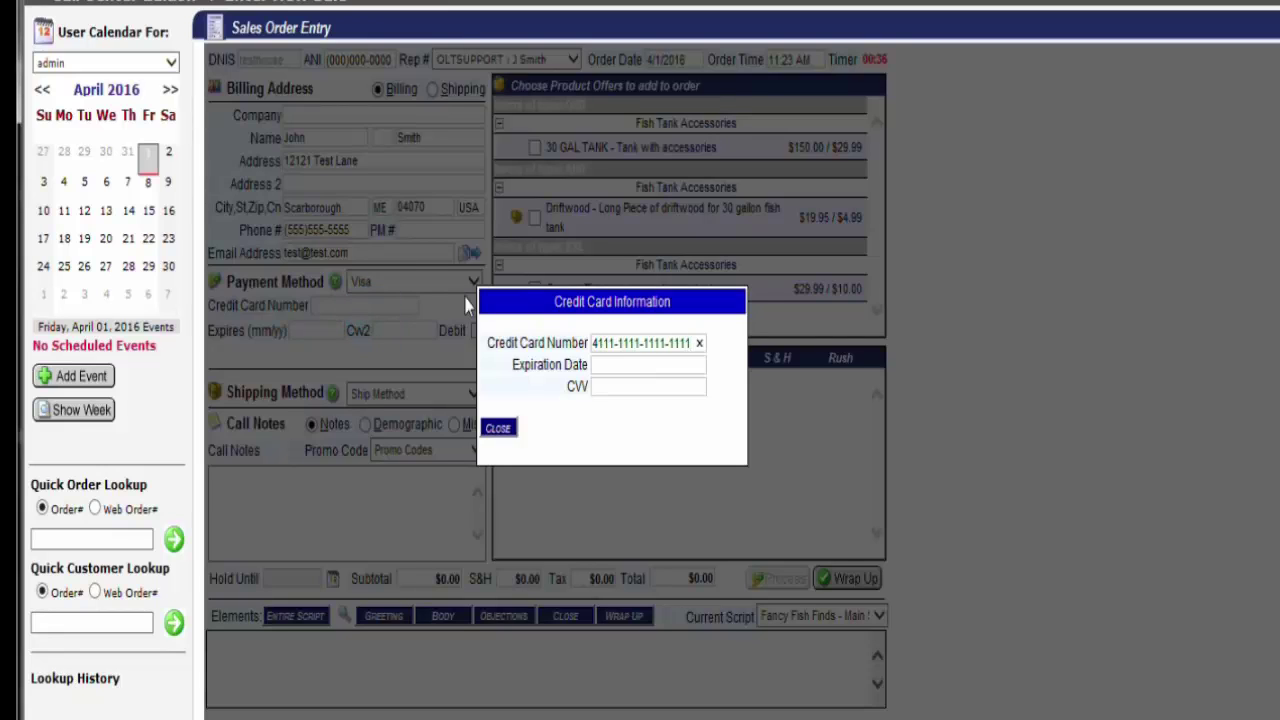
{"action": "key", "text": "Tab"}
{"action": "type", "text": "11/18"}
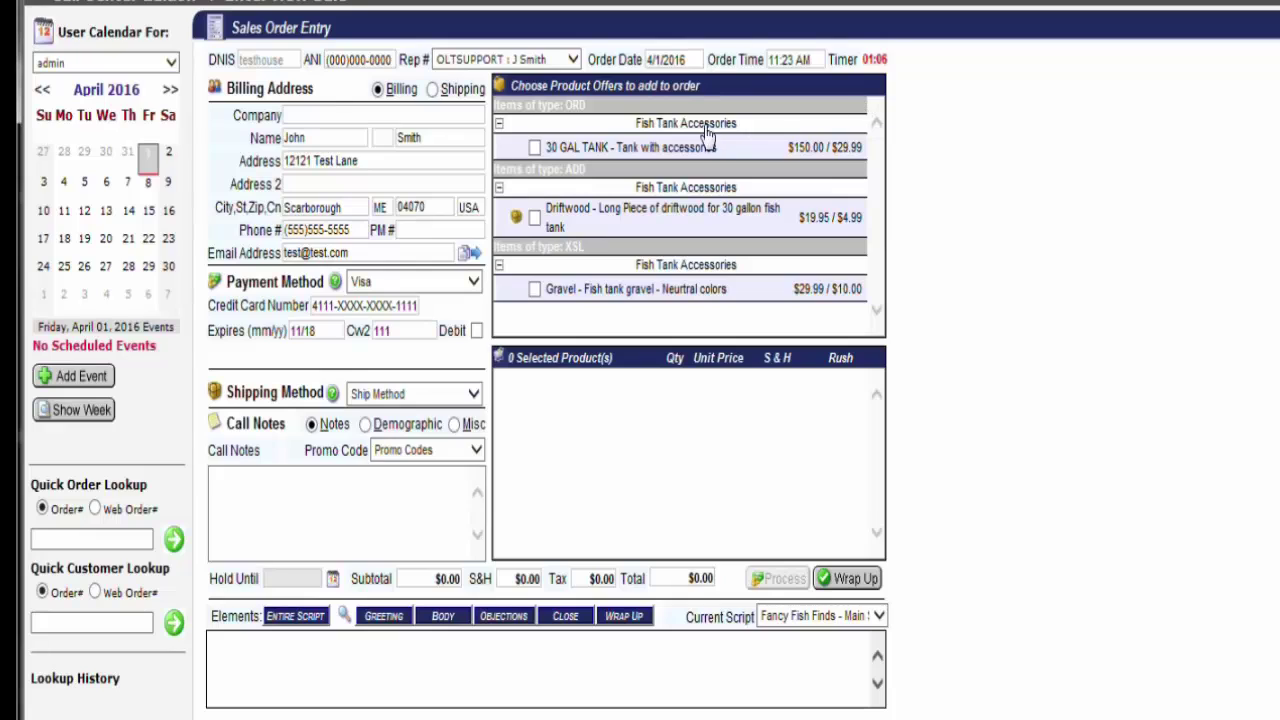
Add the 30 GAL TANK offer and wrap up the order, getting the Validation Failed message
{"action": "left_click", "coordinate": [535, 148]}
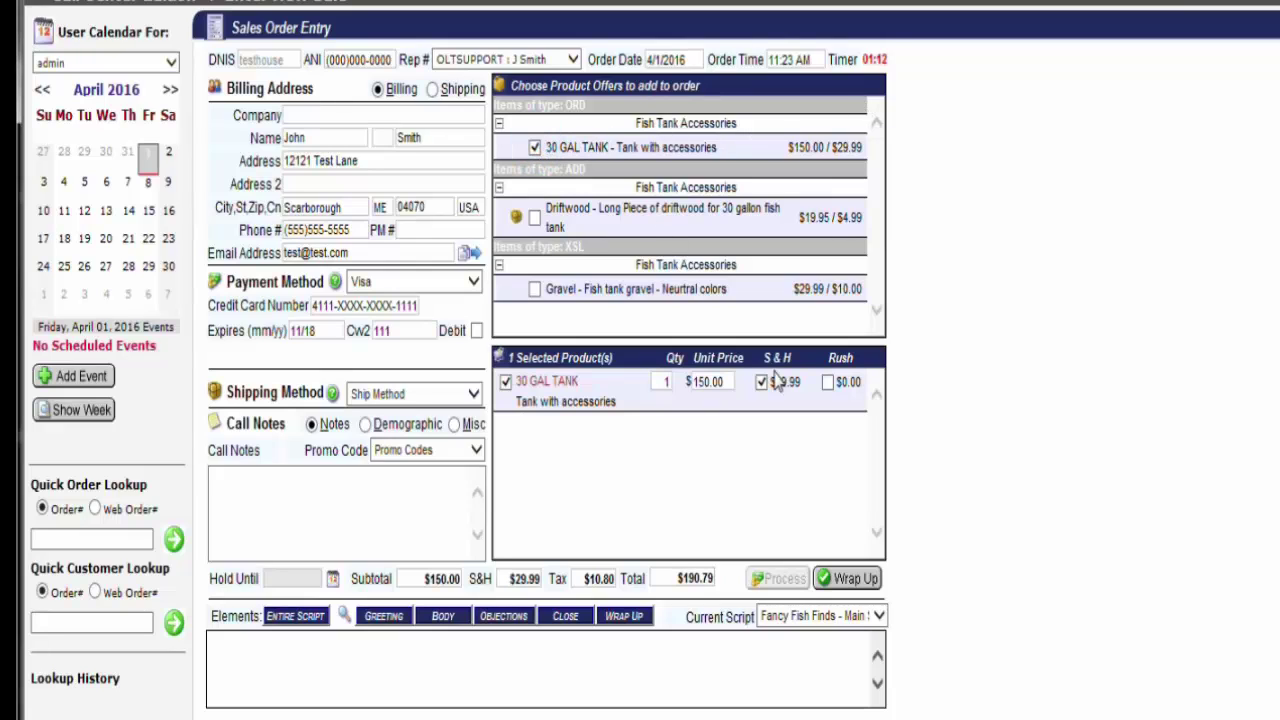
{"action": "left_click", "coordinate": [826, 586]}
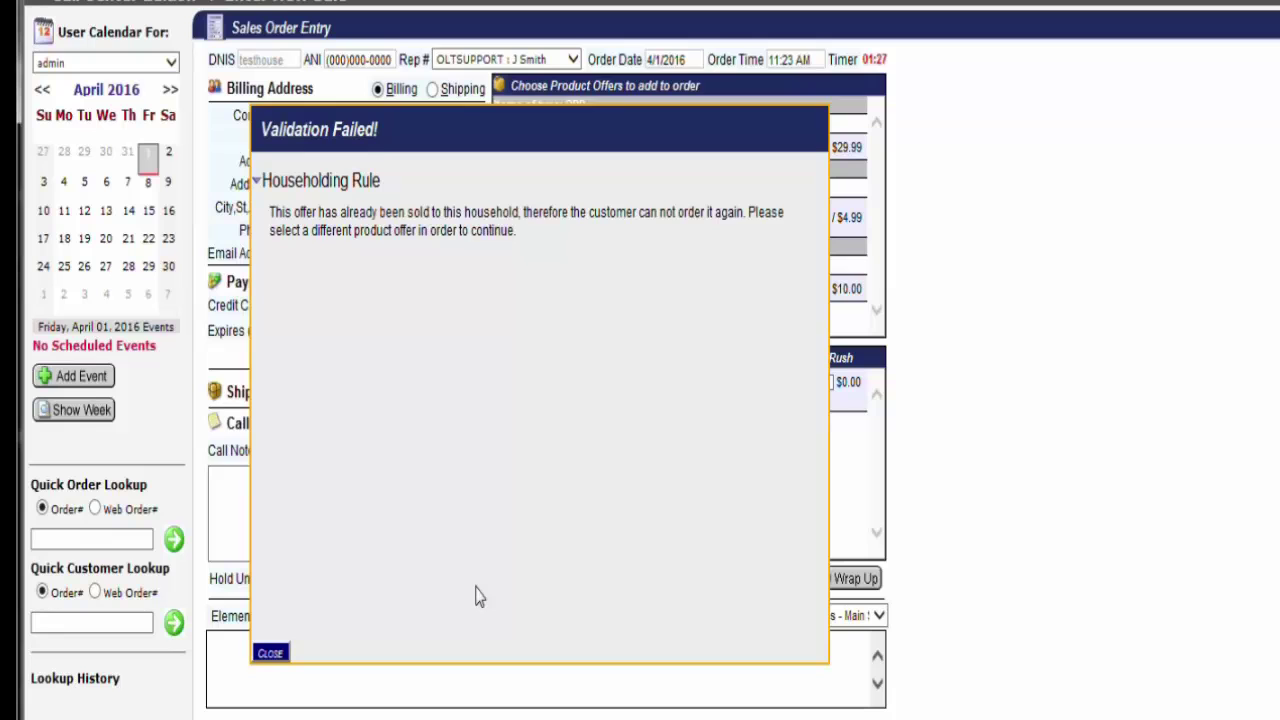
Read the Householding Rule validation failure message, then close the Validation Failed dialog
{"action": "left_click_drag", "start_coordinate": [385, 182], "coordinate": [276, 182]}
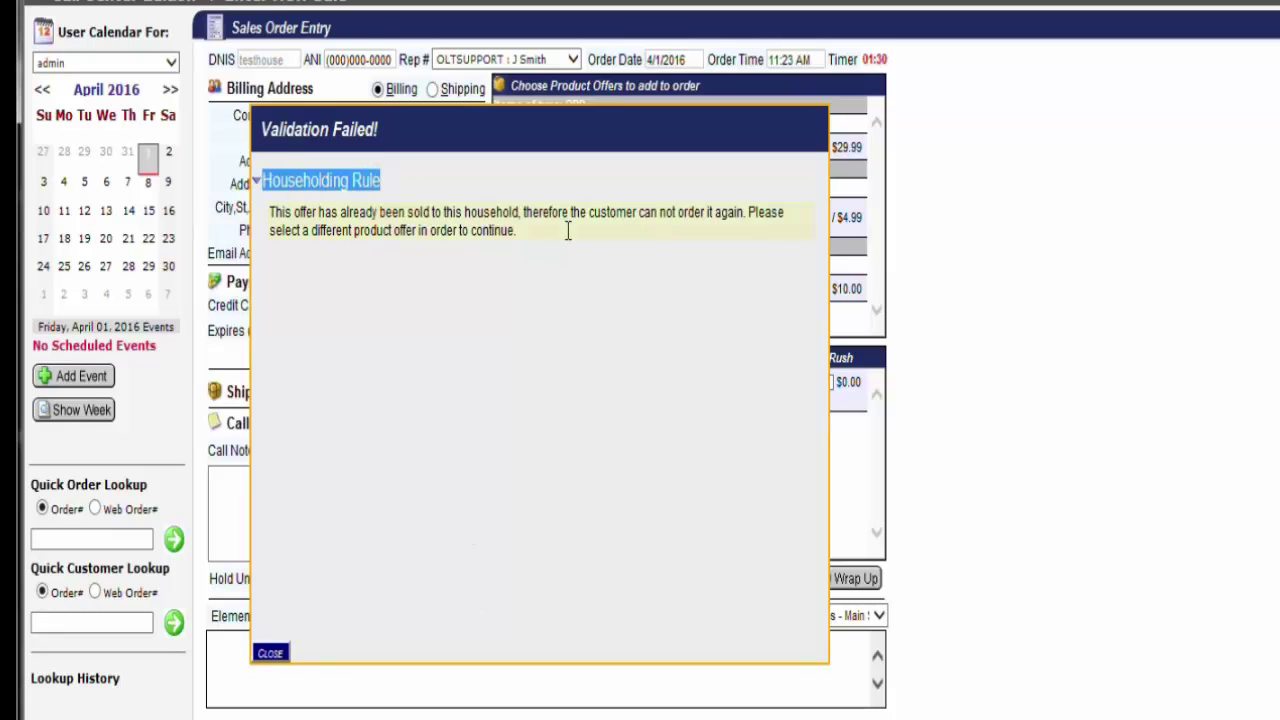
{"action": "left_click_drag", "start_coordinate": [567, 230], "coordinate": [270, 210]}
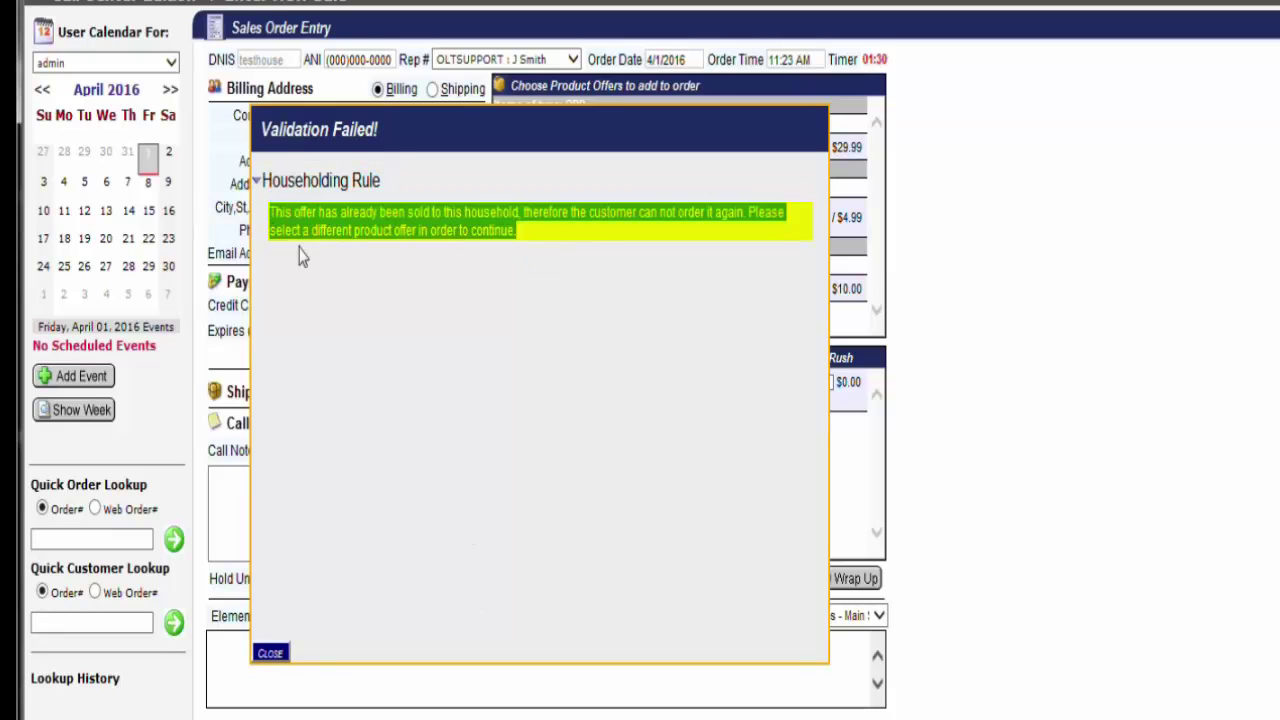
{"action": "left_click", "coordinate": [414, 425]}
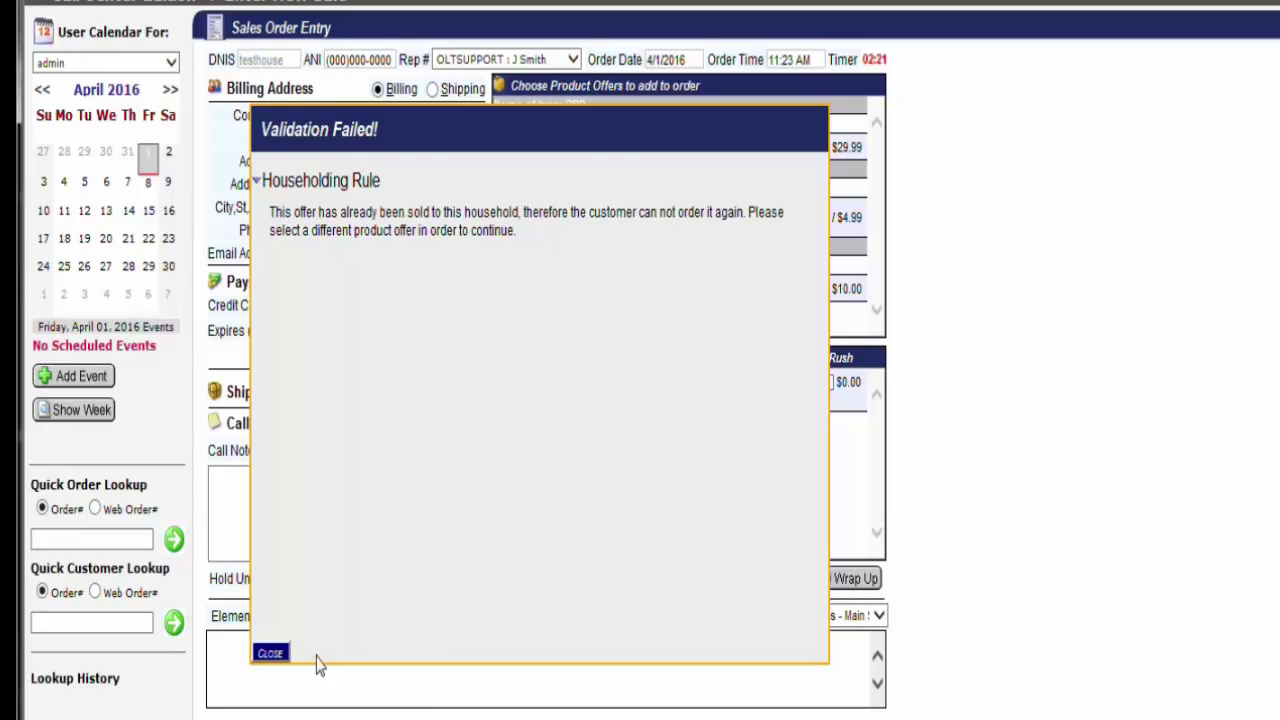
{"action": "left_click", "coordinate": [271, 654]}
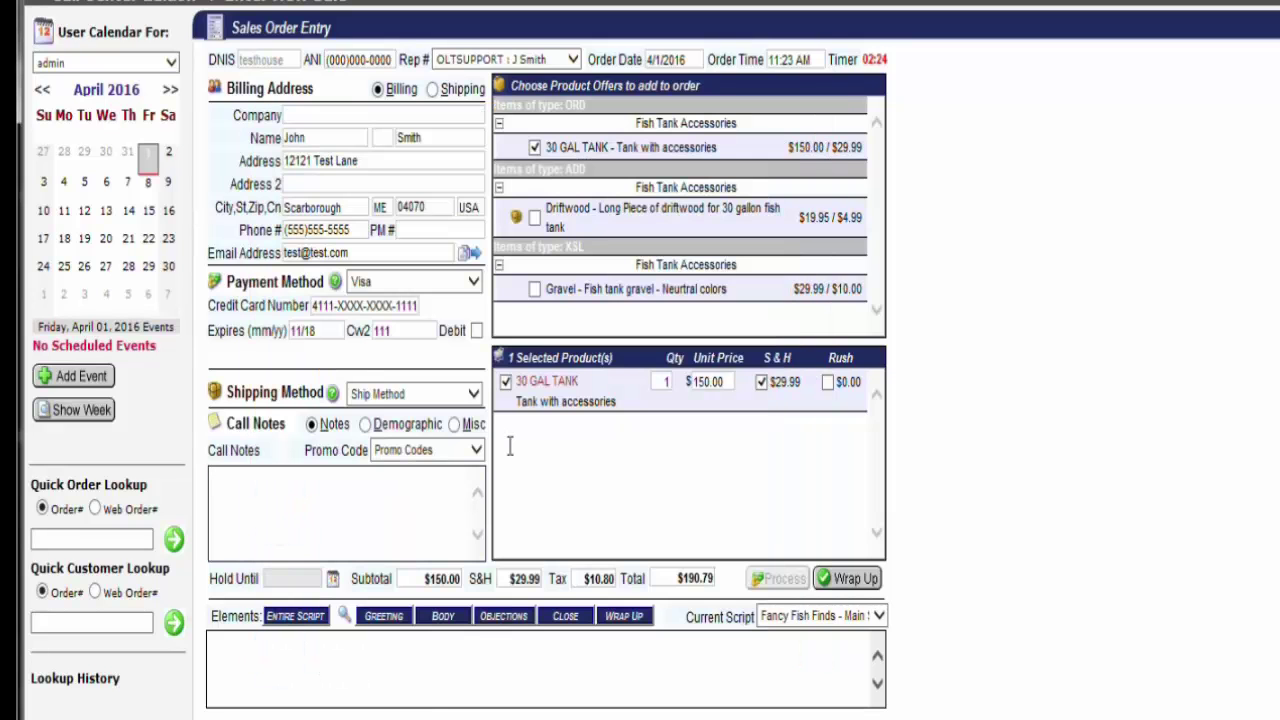
Remove the 30 GAL TANK from the order and reset the pay type to none
{"action": "left_click", "coordinate": [506, 380]}
{"action": "left_click", "coordinate": [394, 491]}
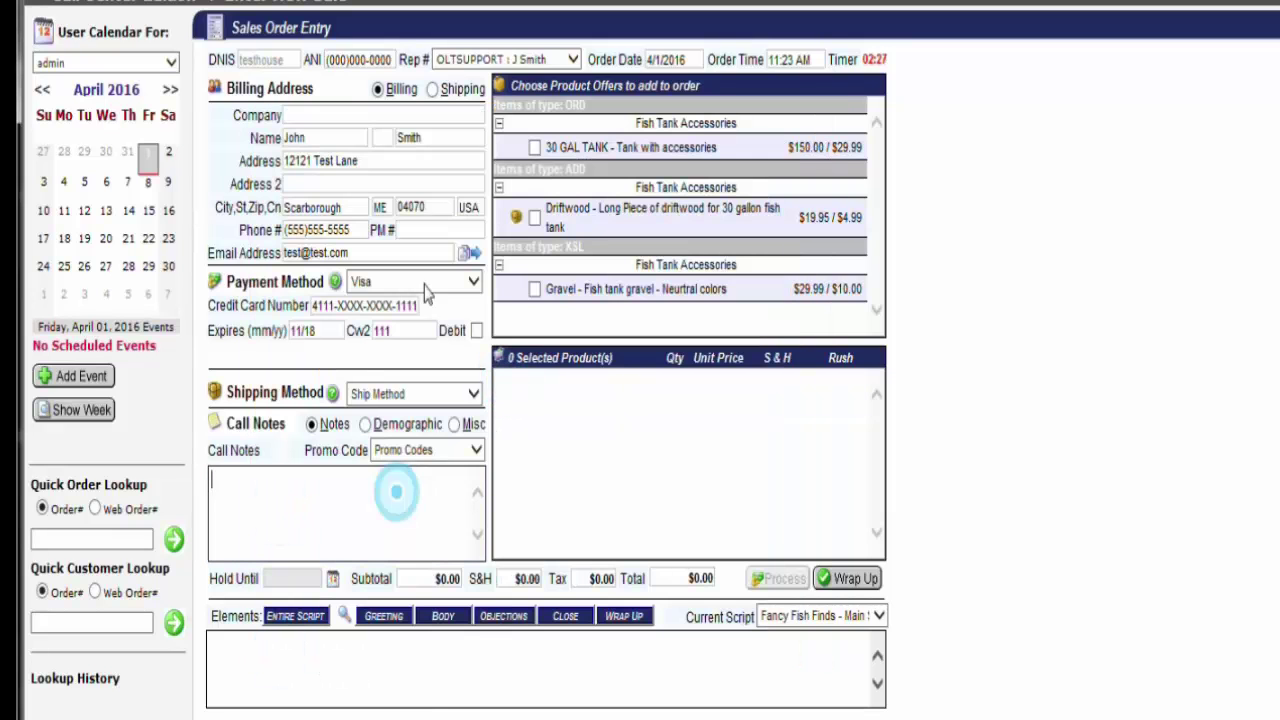
{"action": "left_click", "coordinate": [418, 281]}
{"action": "left_click", "coordinate": [406, 197]}
{"action": "left_click", "coordinate": [357, 517]}
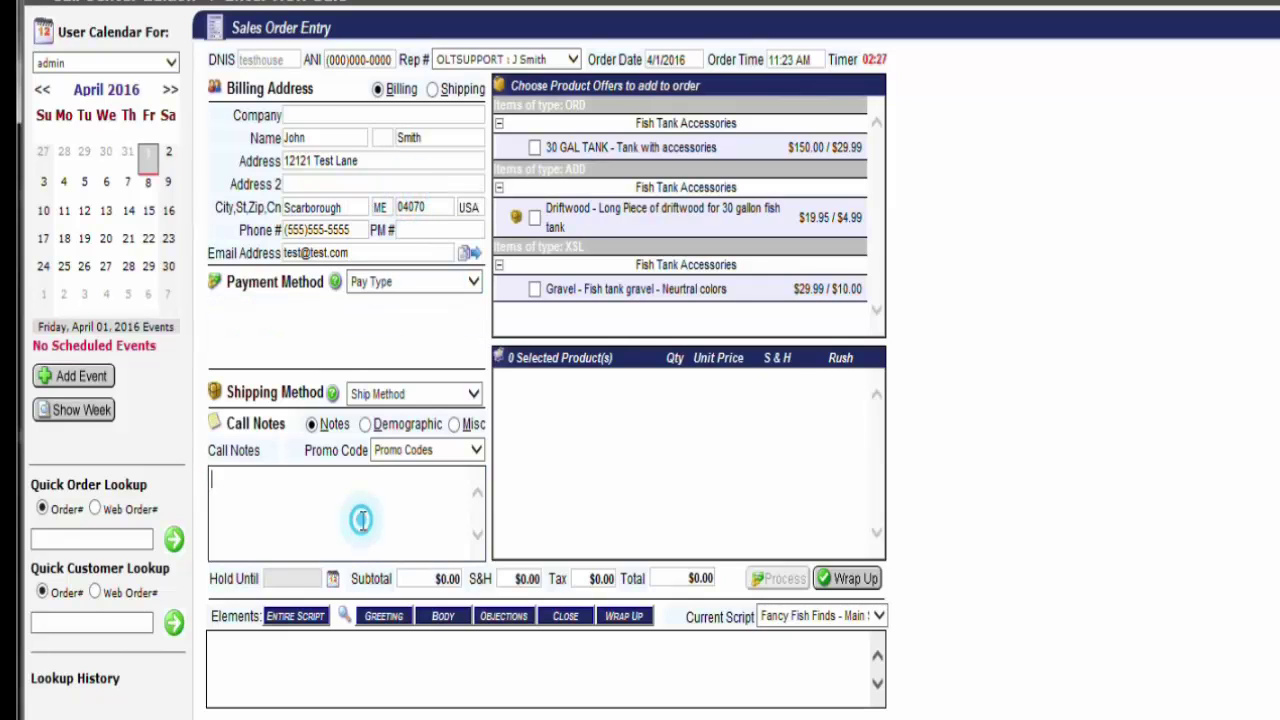
Wrap up the call with disposition Other, submit, and acknowledge the missing pay type warning
{"action": "left_click", "coordinate": [866, 582]}
{"action": "left_click", "coordinate": [677, 126]}
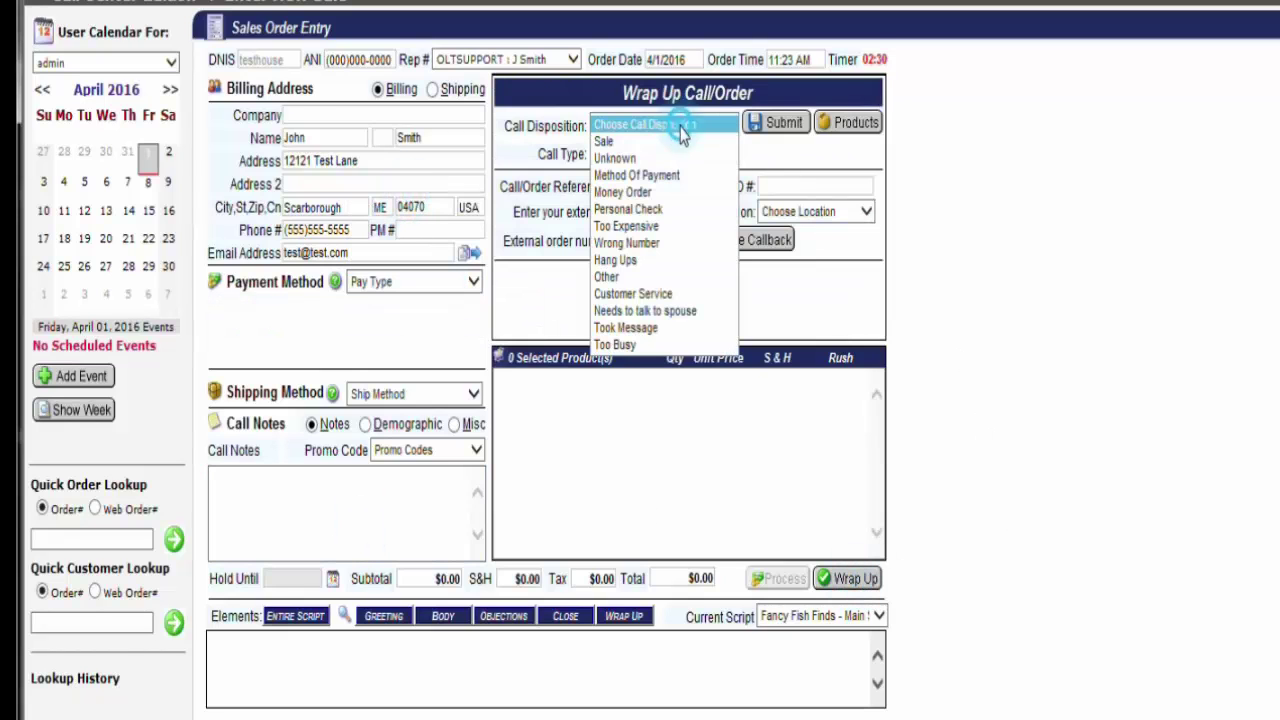
{"action": "left_click", "coordinate": [640, 276]}
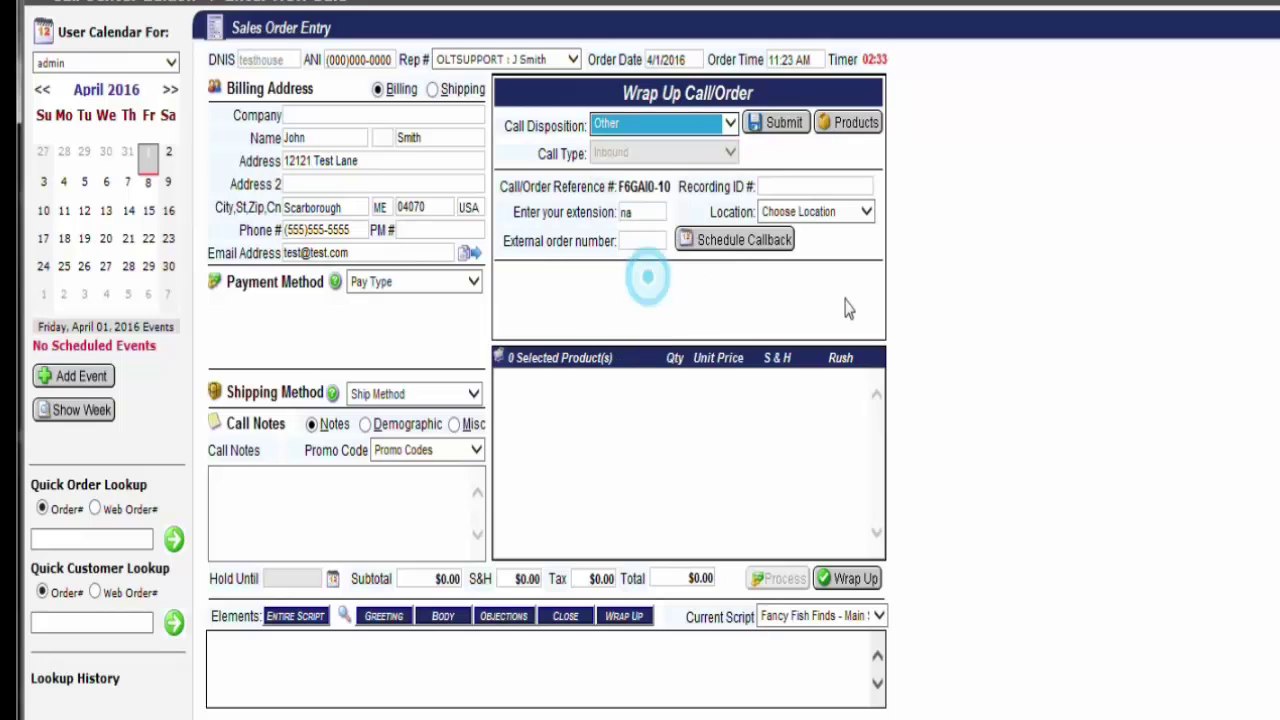
{"action": "left_click", "coordinate": [783, 128]}
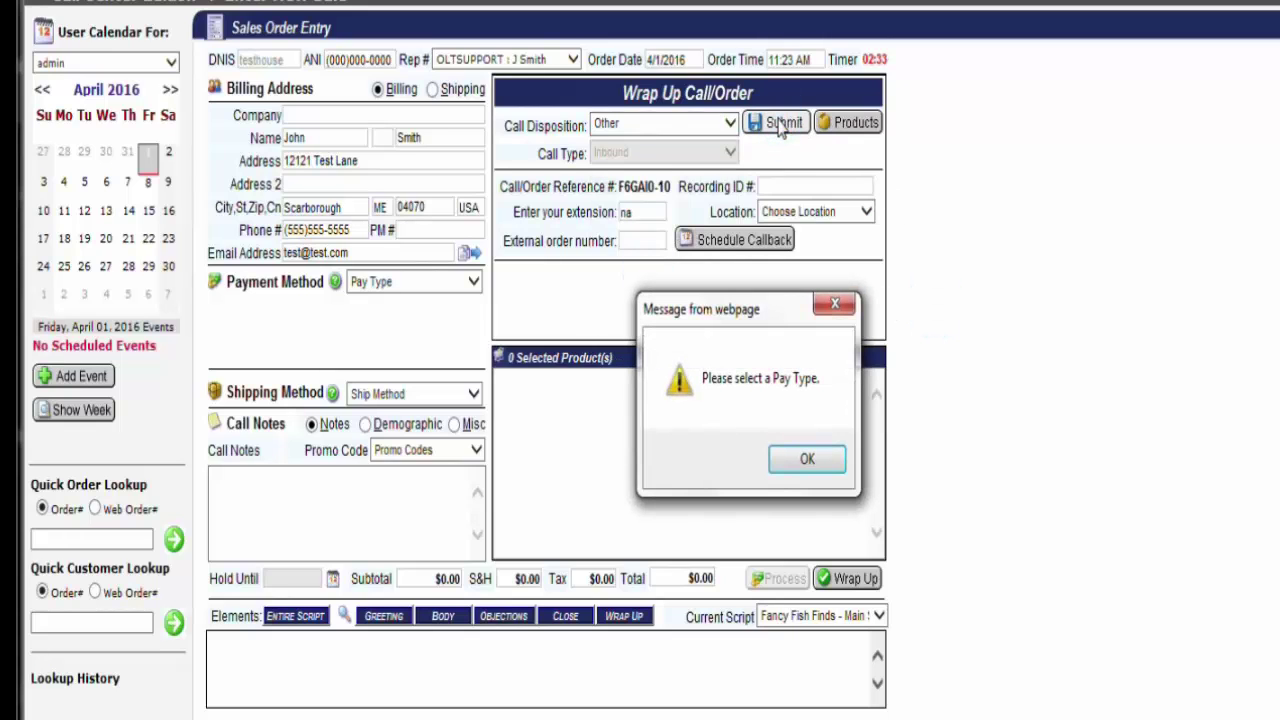
{"action": "left_click", "coordinate": [810, 460]}
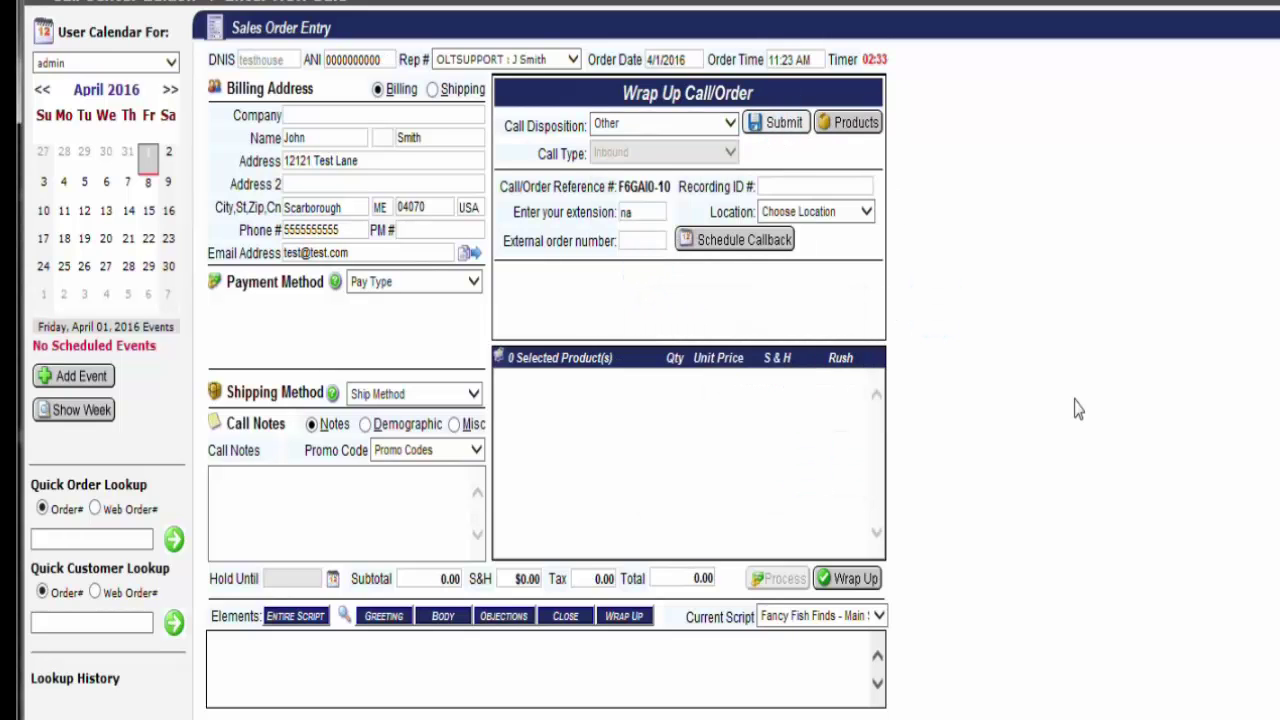